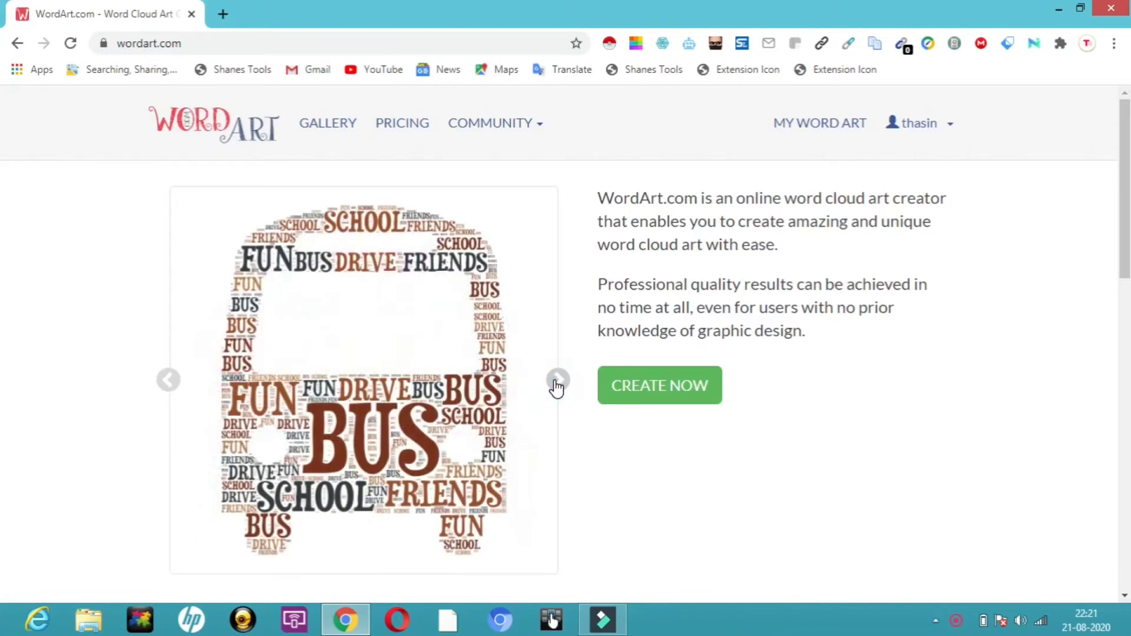
- Browse the sample word clouds in the homepage slideshow
{"action": "left_click", "coordinate": [557, 382]}
{"action": "left_click", "coordinate": [557, 382]}
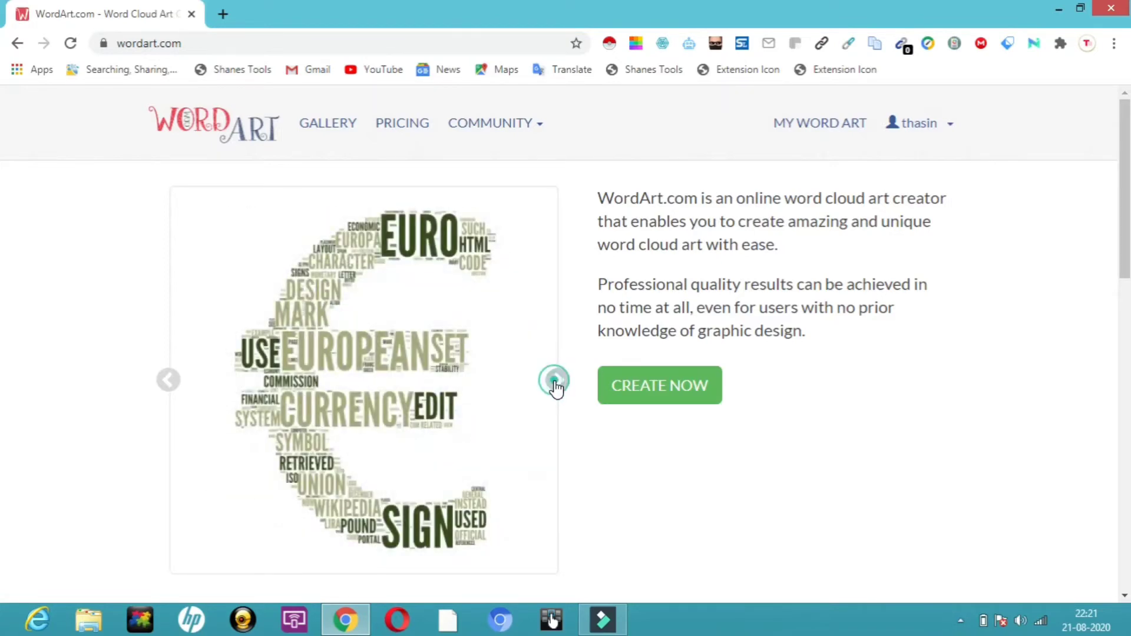
{"action": "left_click", "coordinate": [557, 383]}
{"action": "left_click", "coordinate": [557, 383]}
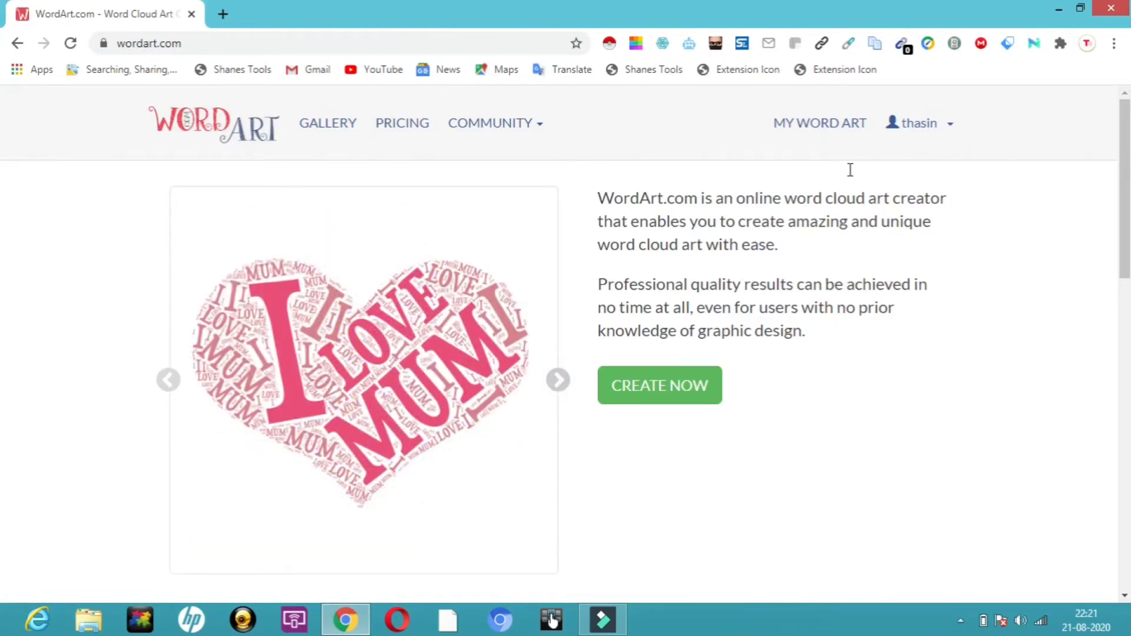
- Go to the My Word Art list and create a new word art in the editor
{"action": "left_click", "coordinate": [905, 129]}
{"action": "left_click", "coordinate": [680, 393]}
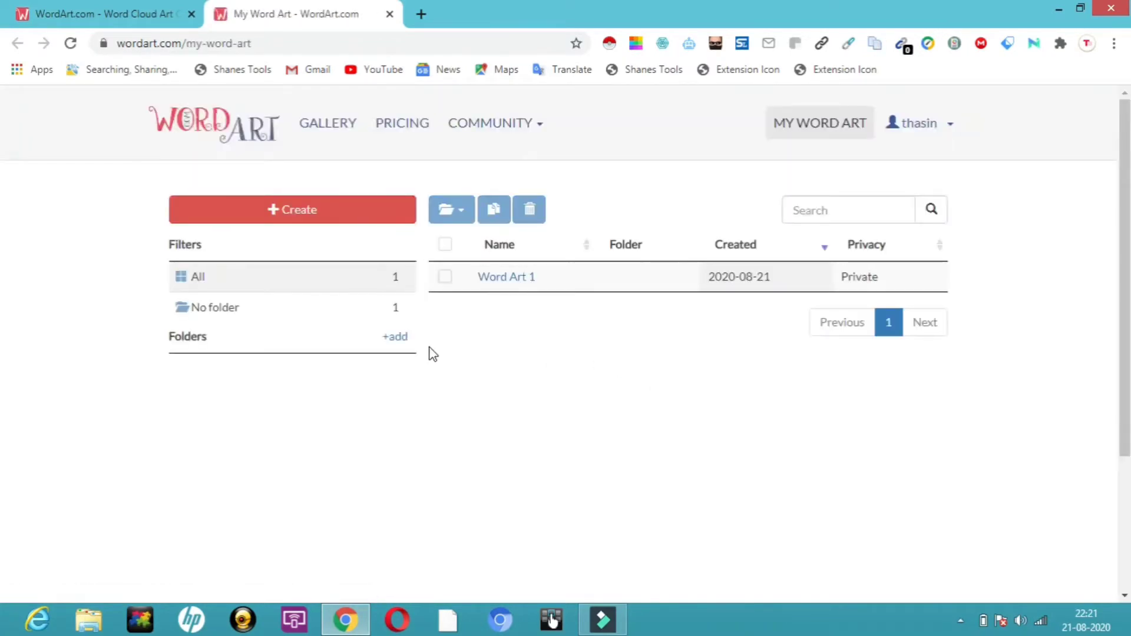
{"action": "left_click", "coordinate": [306, 219]}
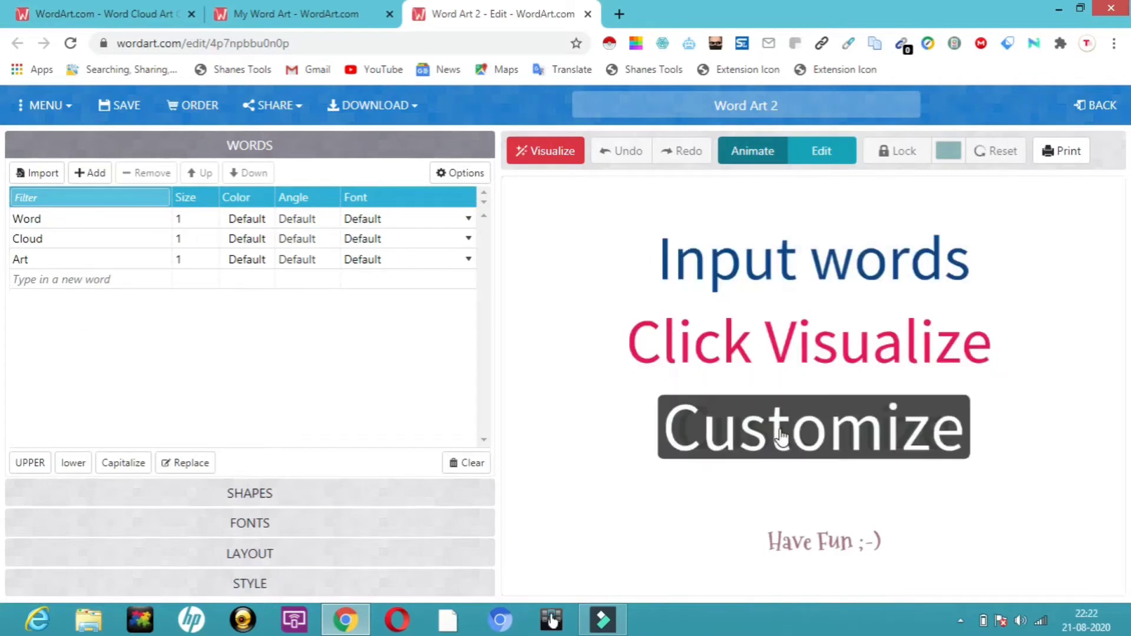
- Replace the default words Word, Cloud and Art with the person's first name, the surname and "learn"
{"action": "left_click", "coordinate": [94, 214]}
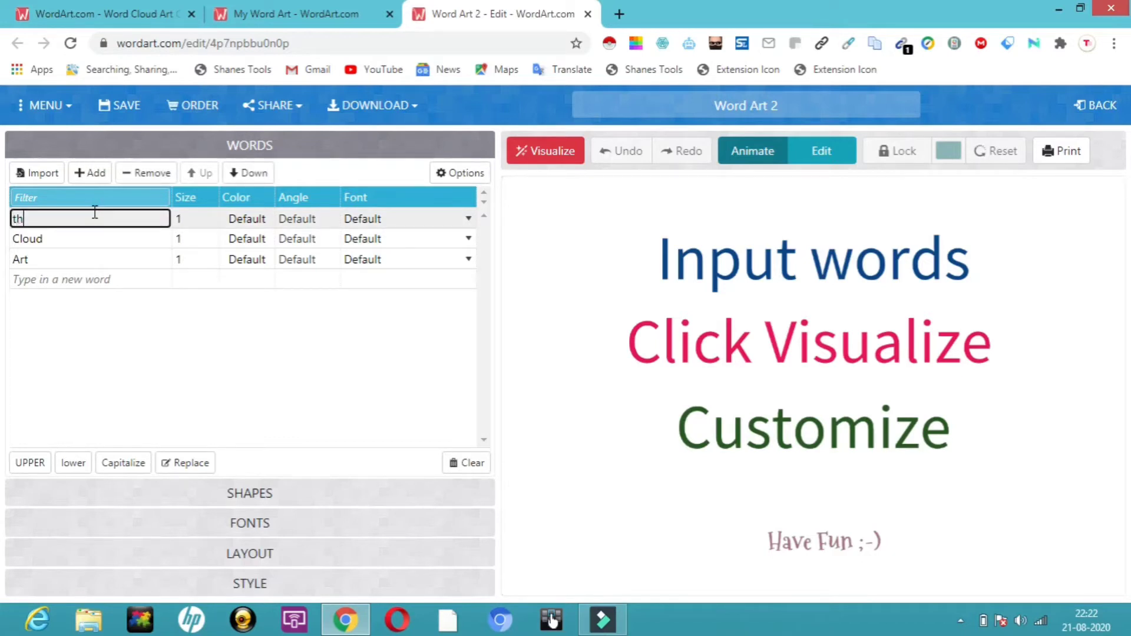
{"action": "left_click", "coordinate": [66, 238]}
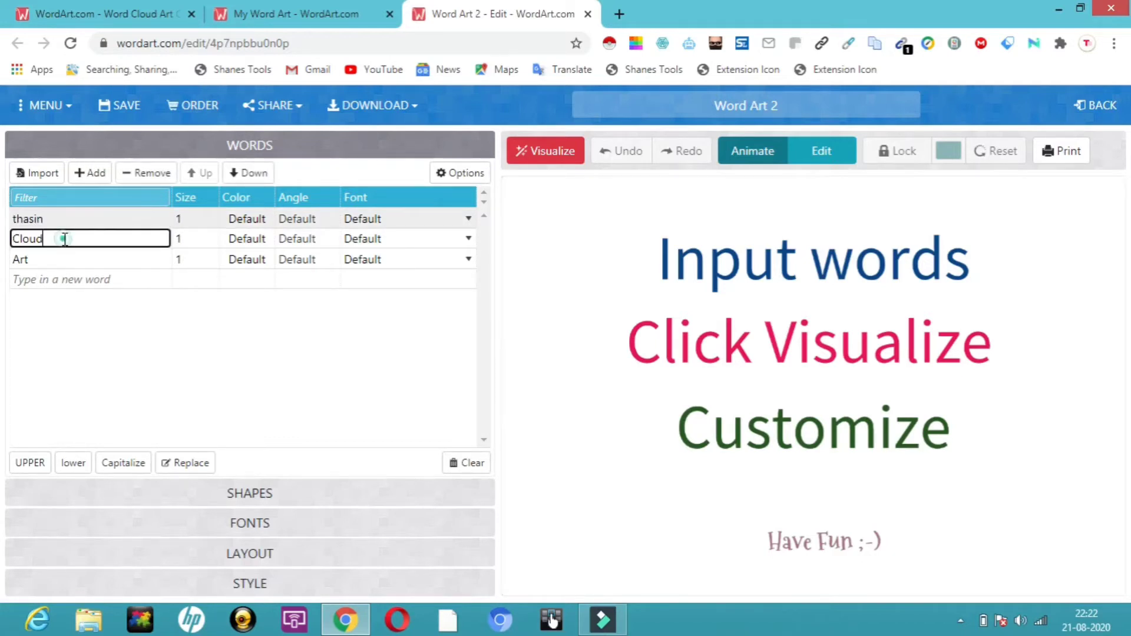
{"action": "key", "text": "BackSpace"}
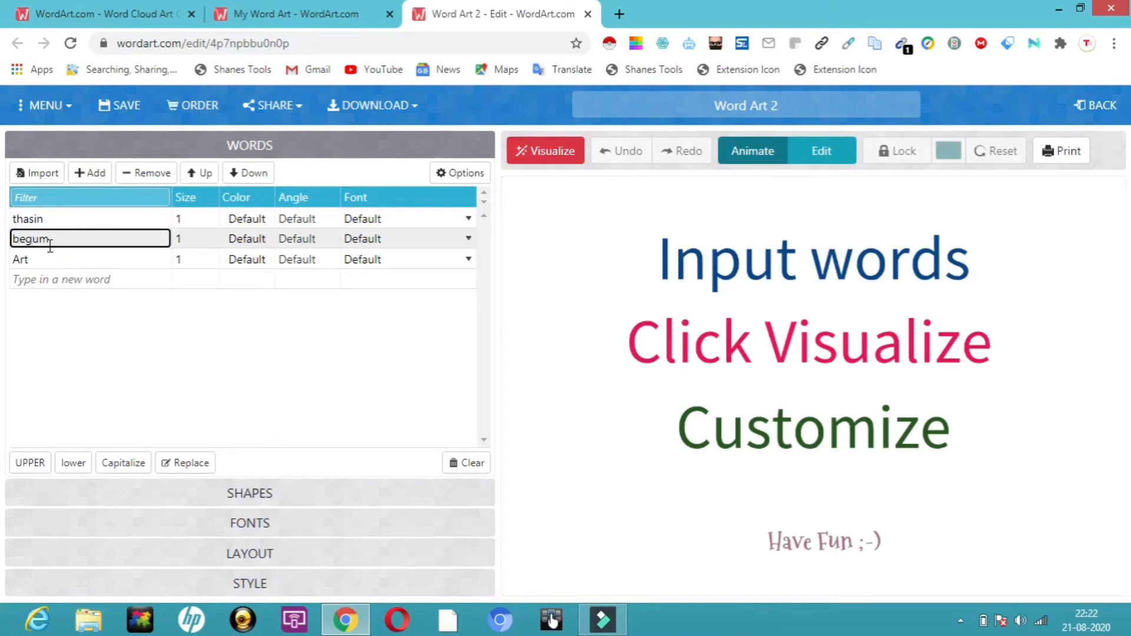
{"action": "left_click", "coordinate": [36, 260]}
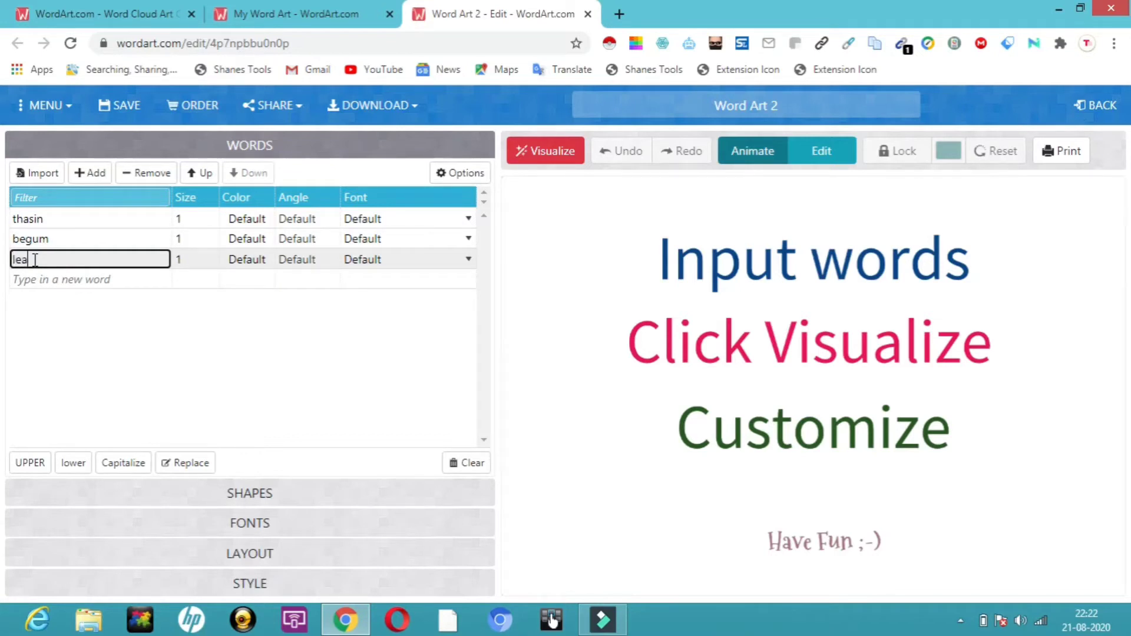
- Add the words "explore" and "grow high" to the end of the word list
{"action": "left_click", "coordinate": [43, 278]}
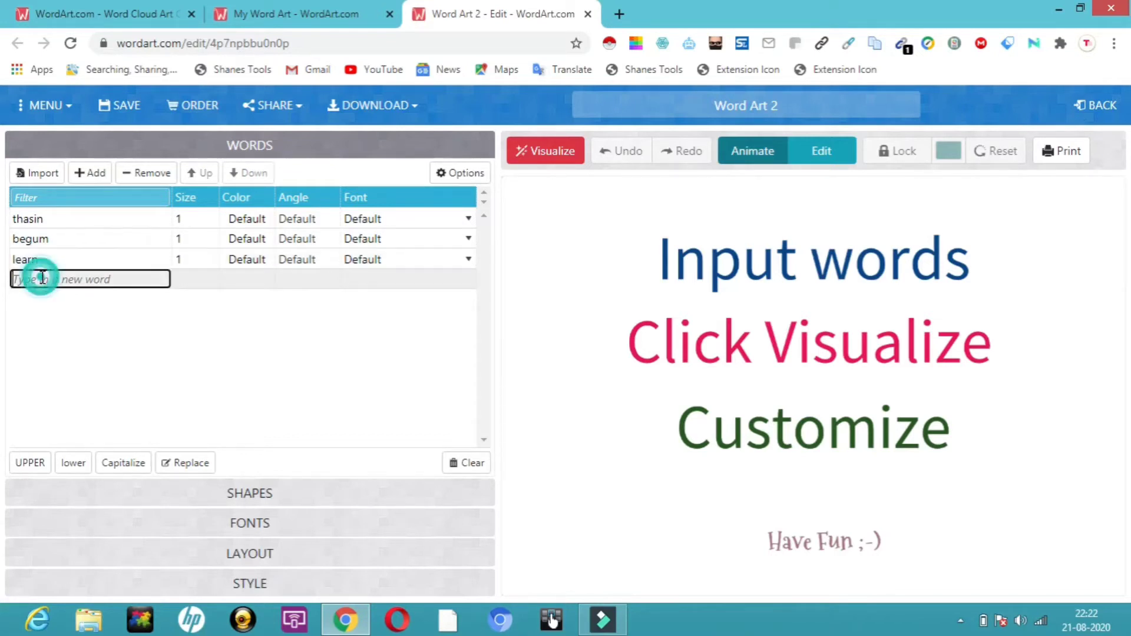
{"action": "type", "text": "explore"}
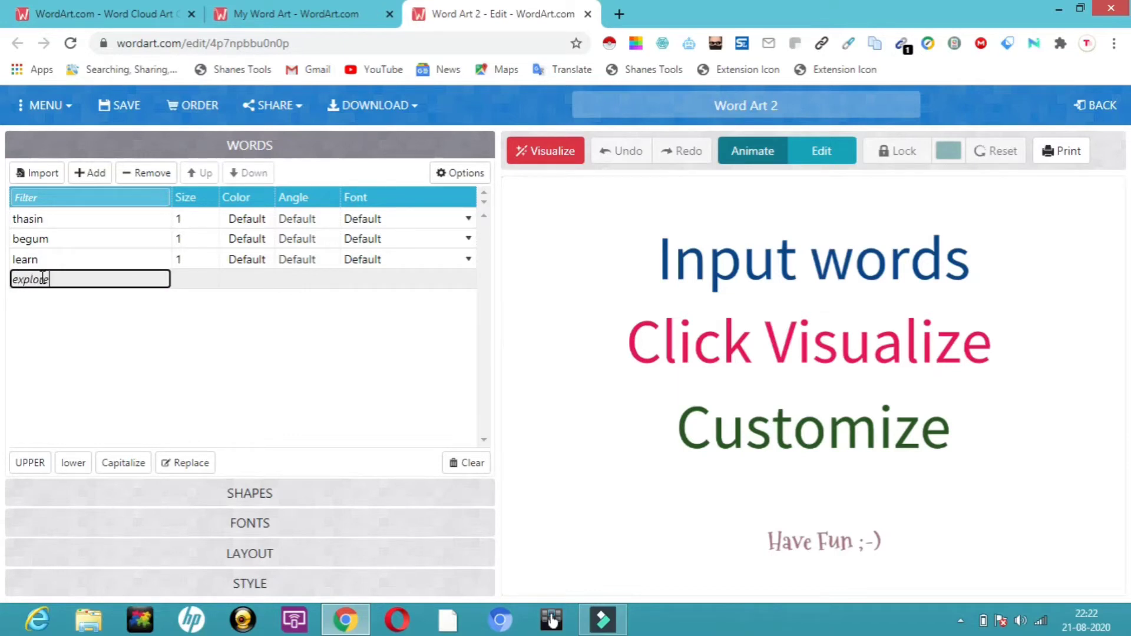
{"action": "key", "text": "Return"}
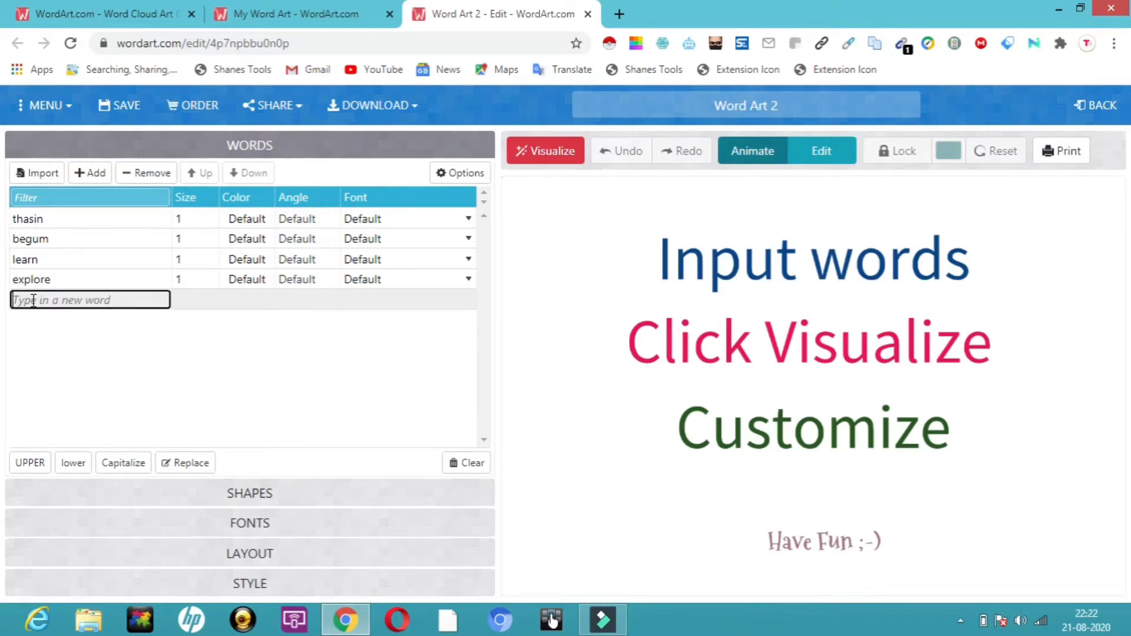
{"action": "type", "text": "grow high"}
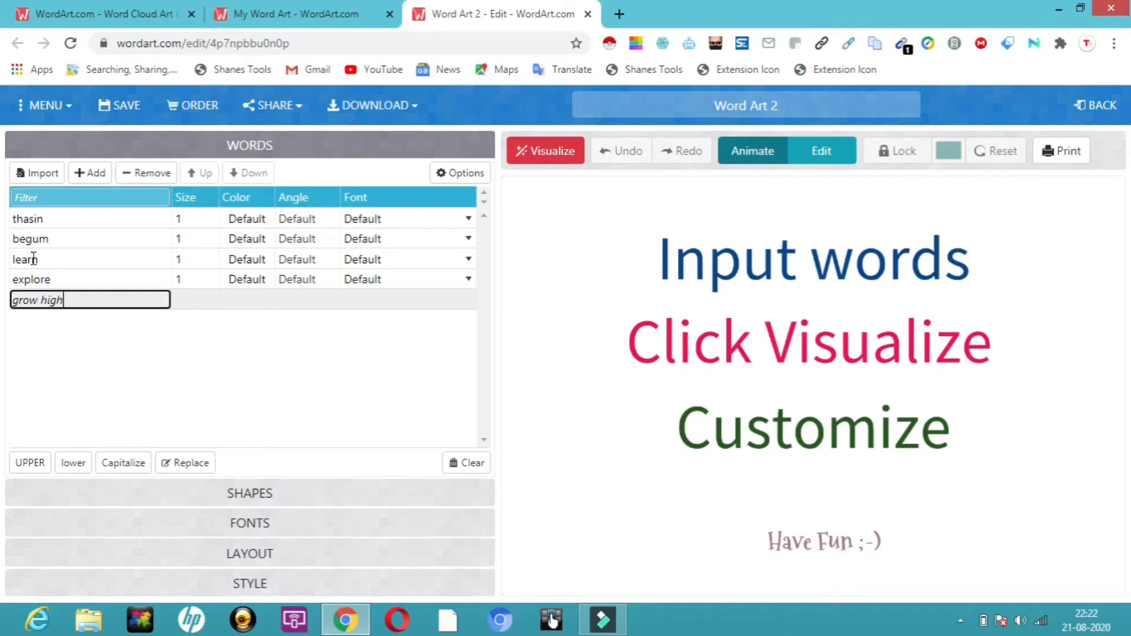
- Set the word sizes to 2 for the surname, 3 for learn, and 5 for both explore and grow high
{"action": "left_click", "coordinate": [192, 217]}
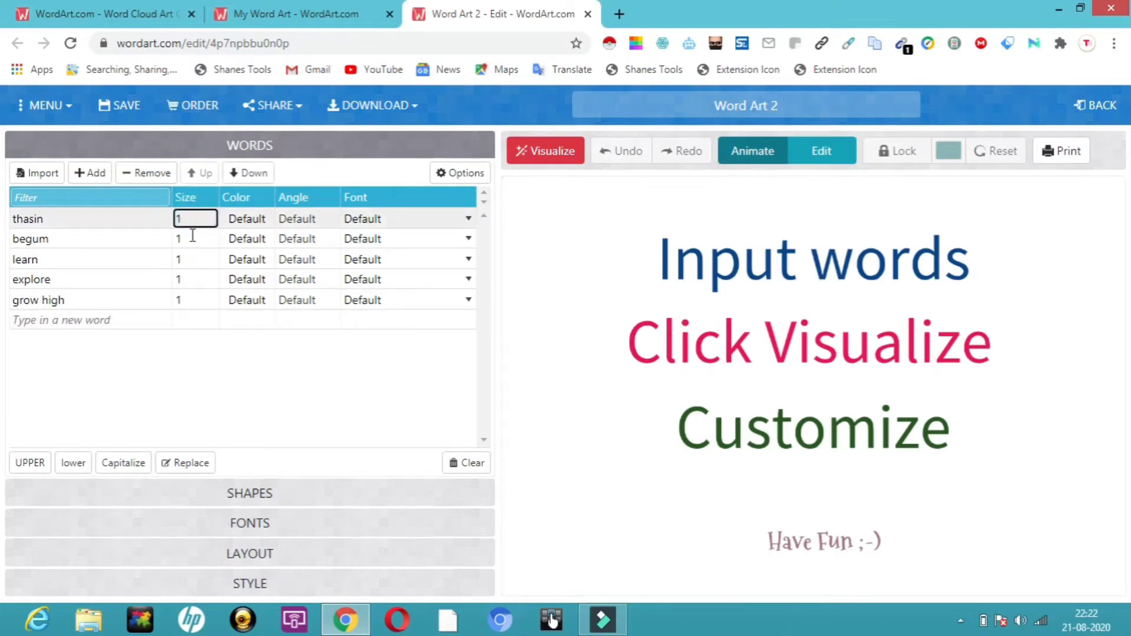
{"action": "left_click", "coordinate": [191, 235]}
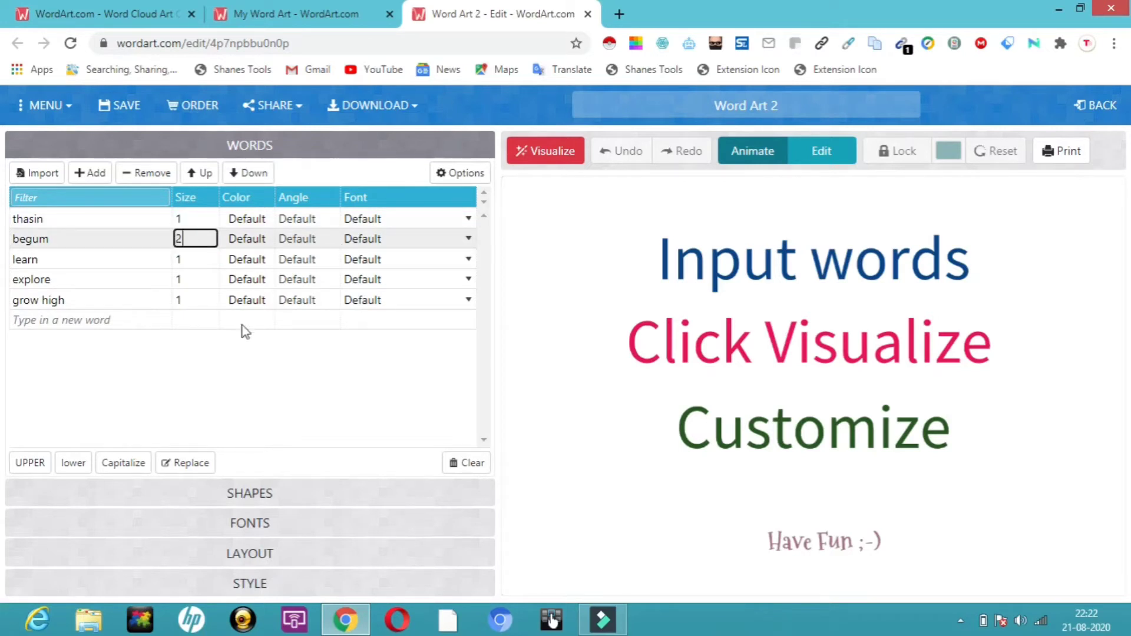
{"action": "left_click", "coordinate": [206, 261]}
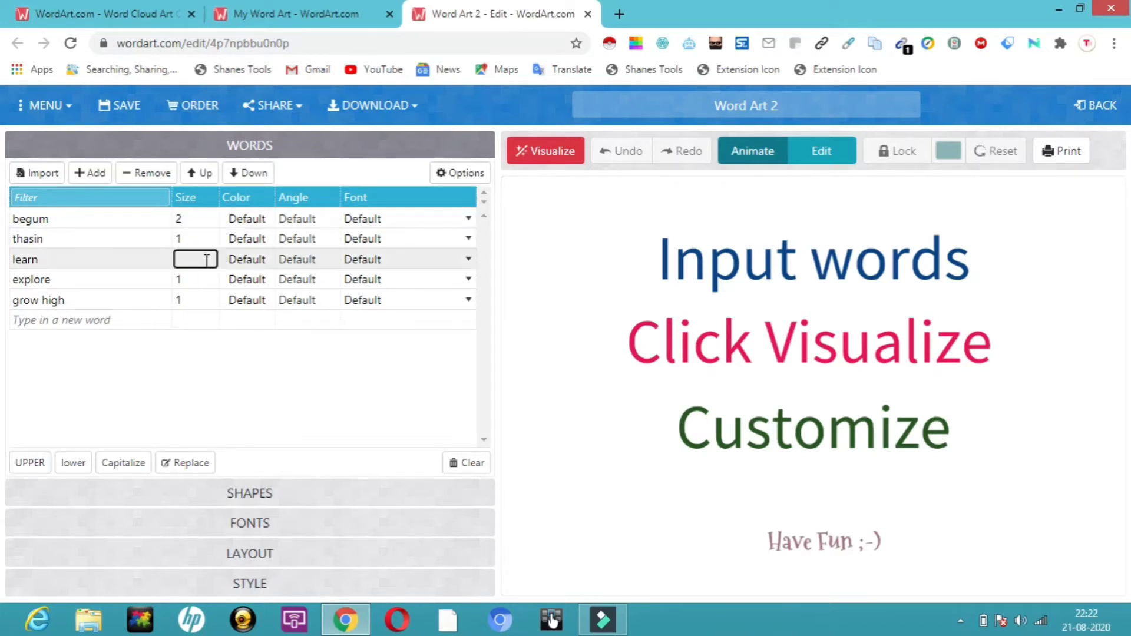
{"action": "left_click", "coordinate": [191, 284]}
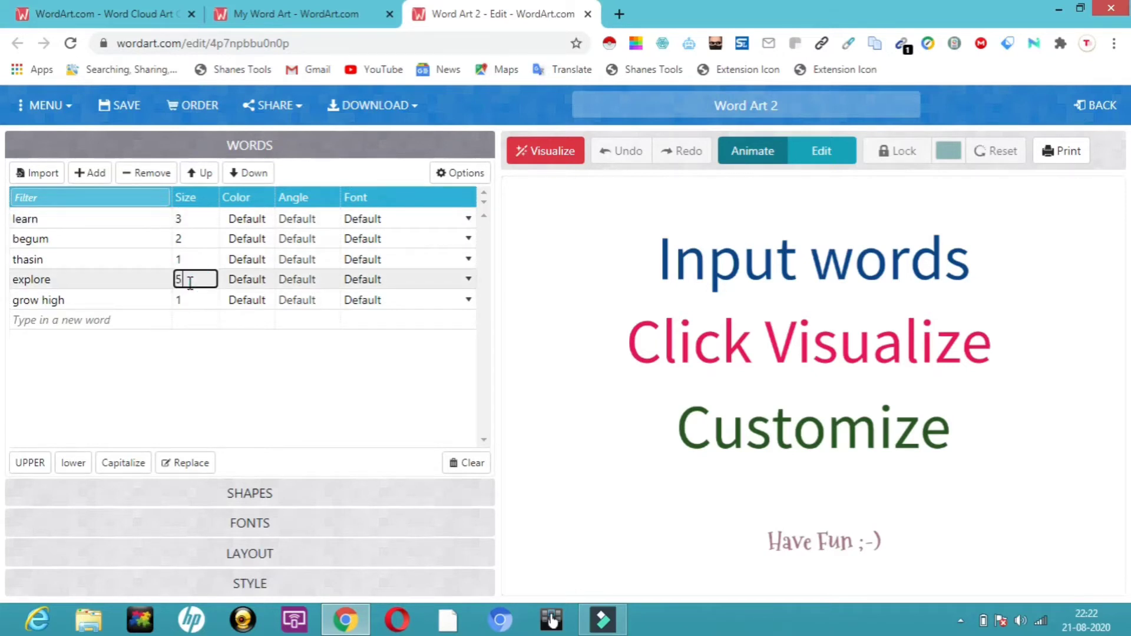
{"action": "left_click", "coordinate": [186, 297]}
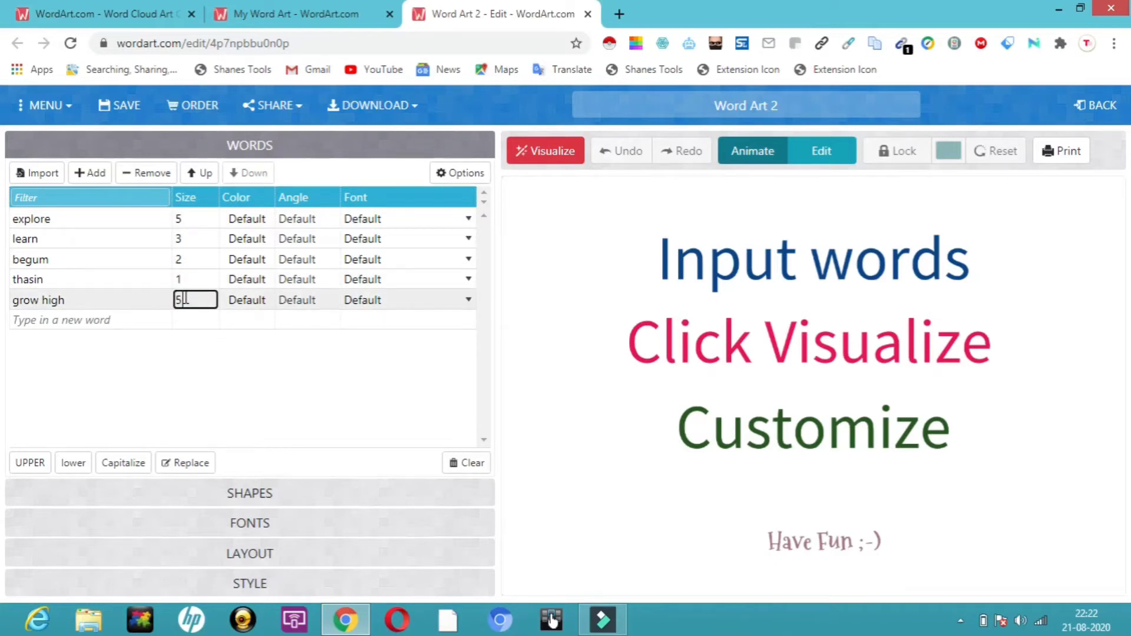
- Color the word explore dark blue #00008B and the word grow high green #32CD32
{"action": "left_click", "coordinate": [257, 221]}
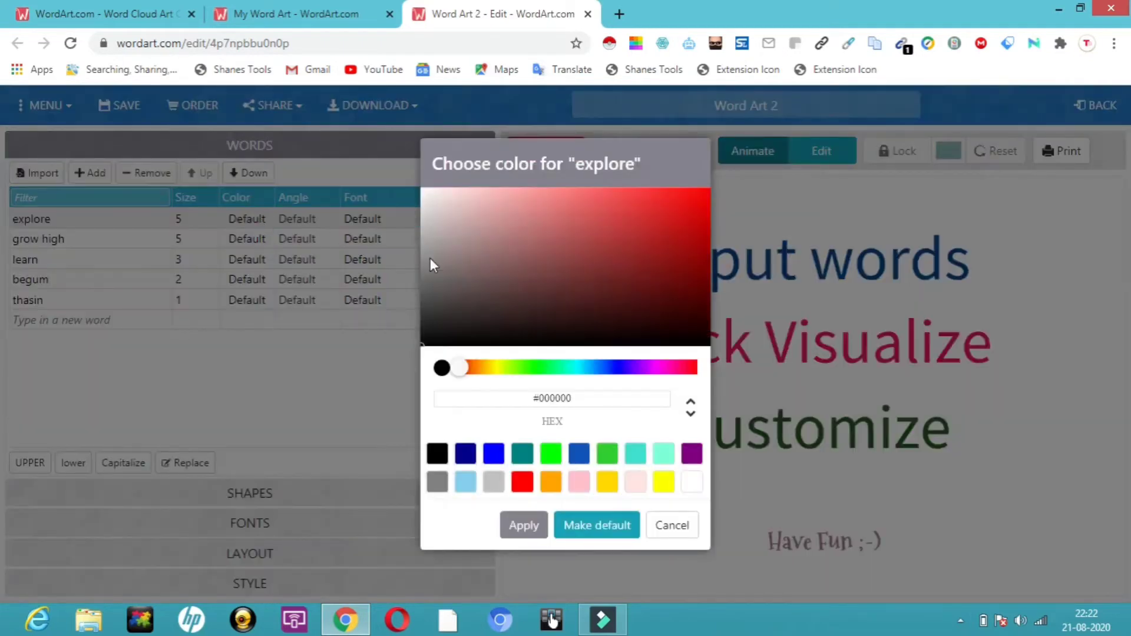
{"action": "left_click", "coordinate": [465, 454]}
{"action": "left_click", "coordinate": [519, 527]}
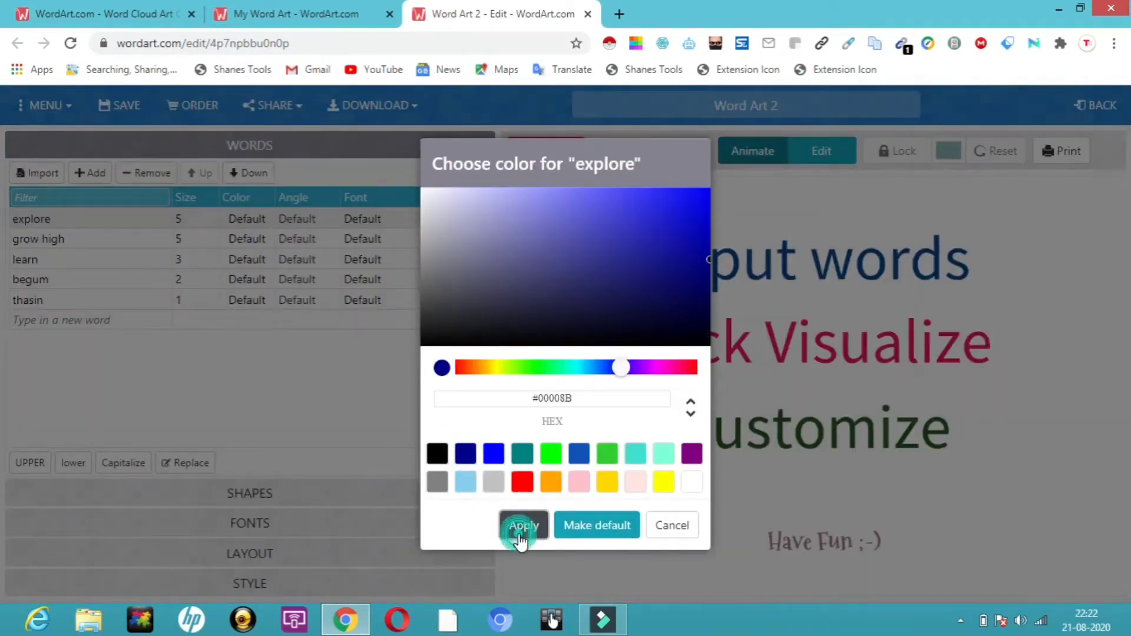
{"action": "left_click", "coordinate": [241, 239]}
{"action": "left_click", "coordinate": [607, 434]}
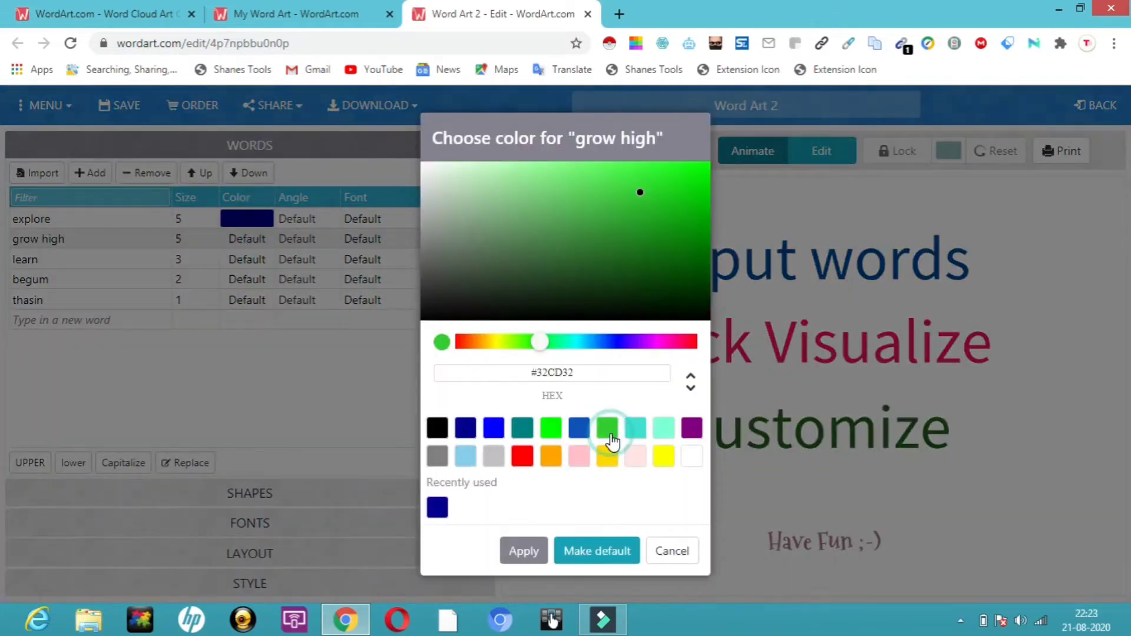
{"action": "left_click", "coordinate": [532, 554]}
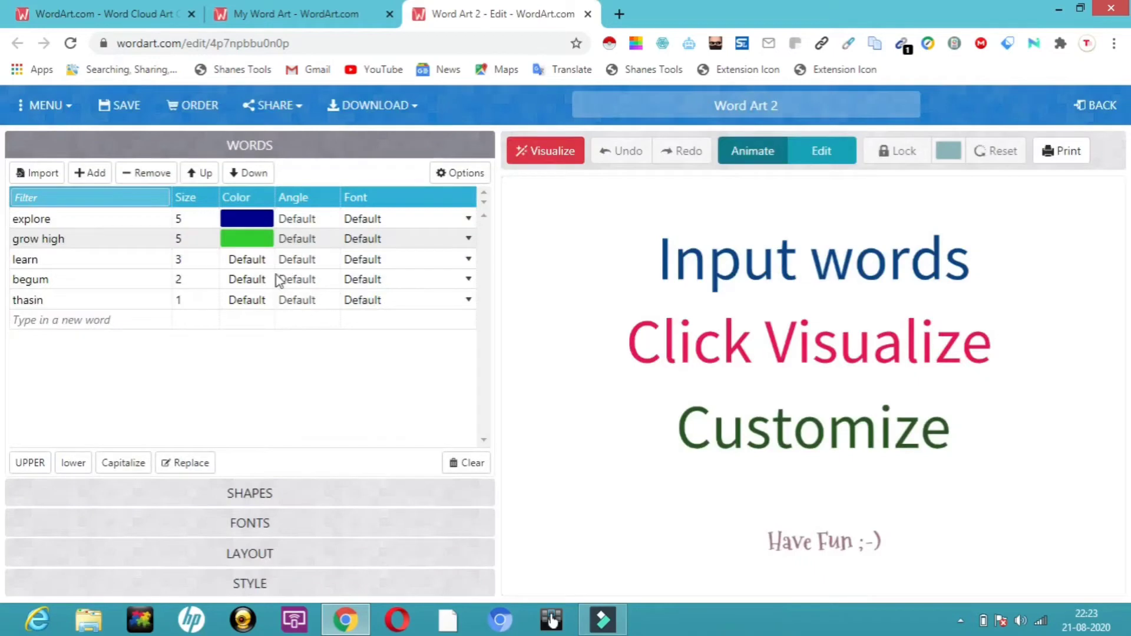
- Color the word learn aquamarine #7FFFD4
{"action": "left_click", "coordinate": [252, 261]}
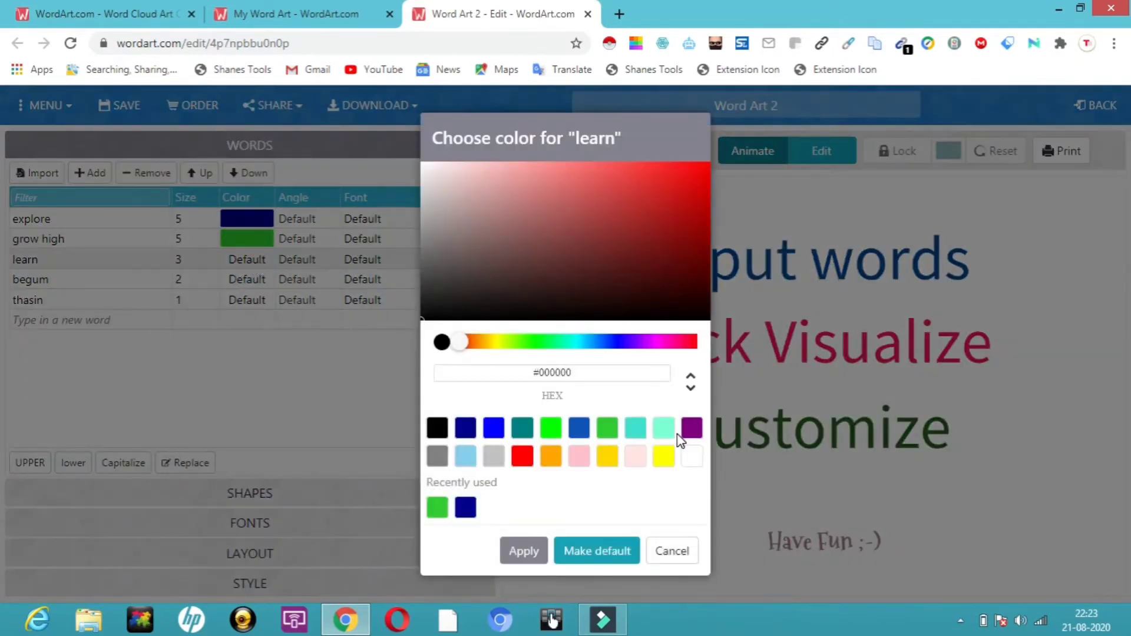
{"action": "left_click", "coordinate": [660, 433]}
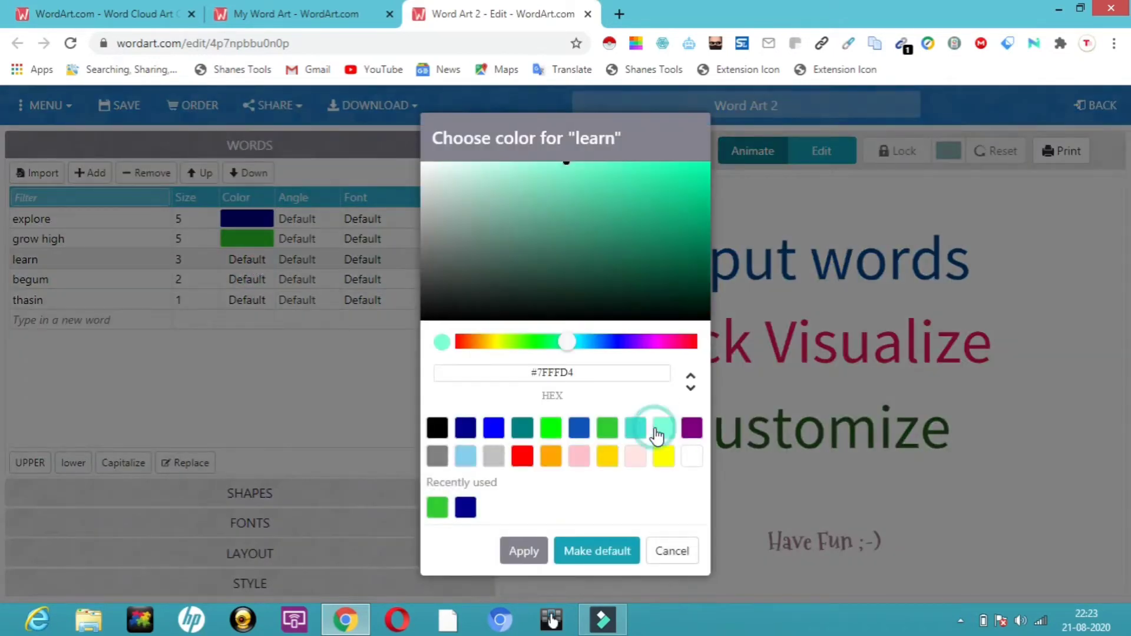
{"action": "left_click", "coordinate": [525, 553]}
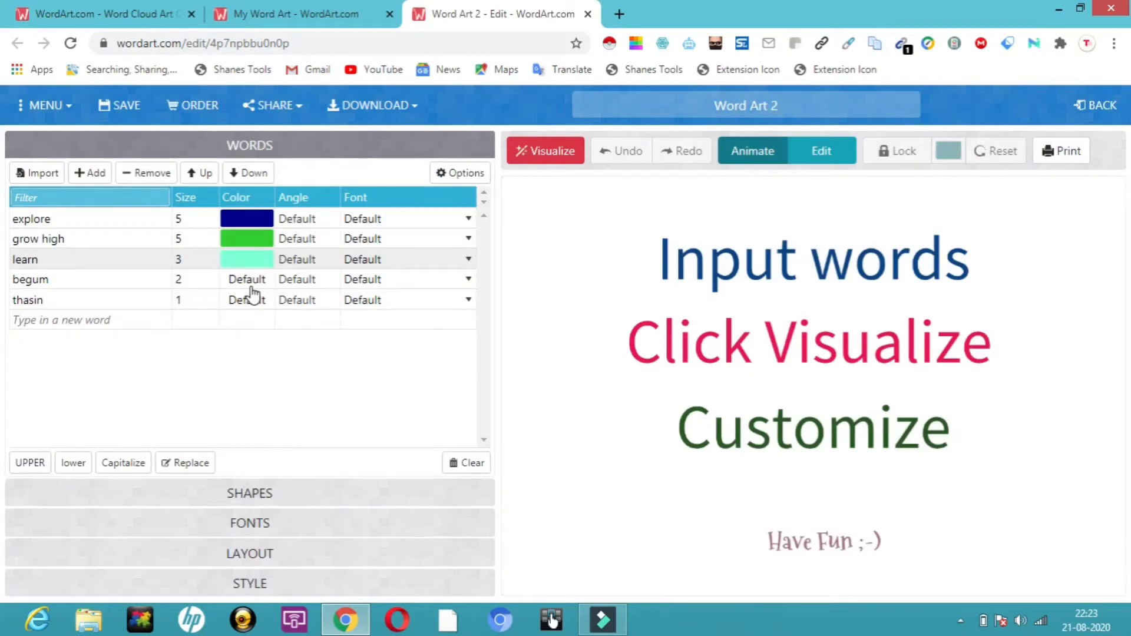
- Give the surname word a custom dark yellow color, #CCC317
{"action": "left_click", "coordinate": [247, 279]}
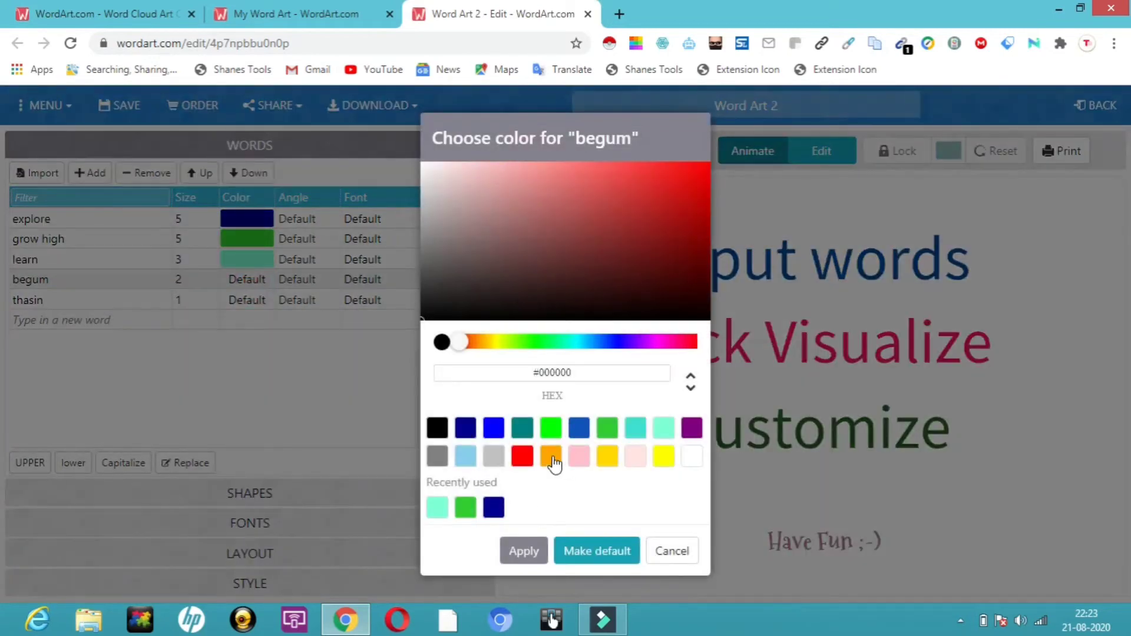
{"action": "left_click", "coordinate": [609, 244]}
{"action": "left_click_drag", "start_coordinate": [462, 346], "coordinate": [497, 343]}
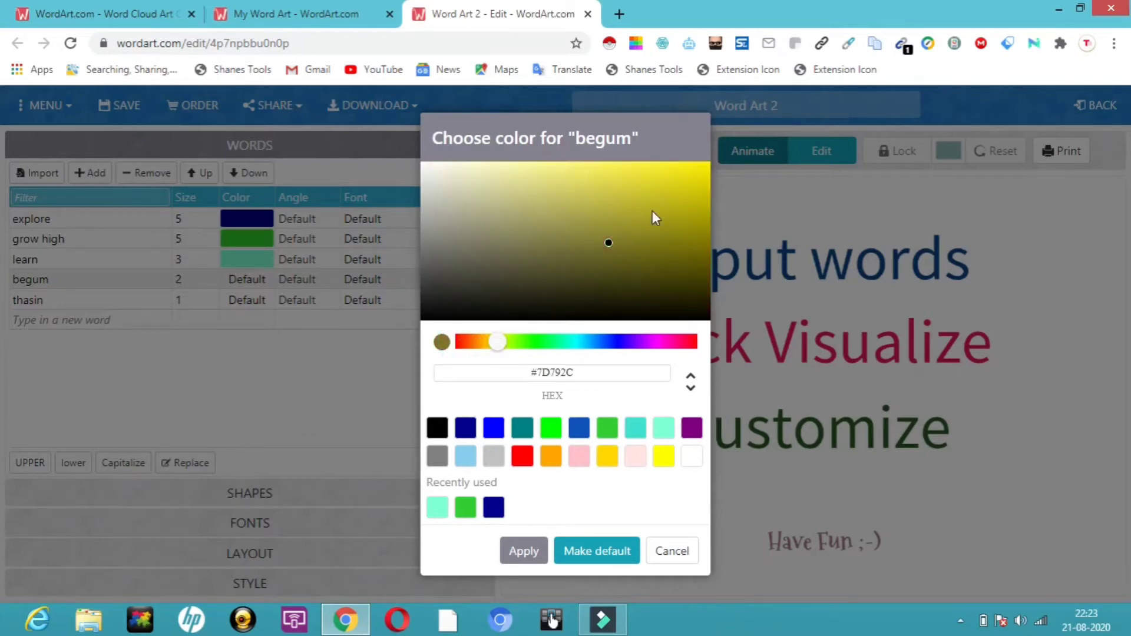
{"action": "left_click", "coordinate": [678, 195]}
{"action": "left_click", "coordinate": [443, 346]}
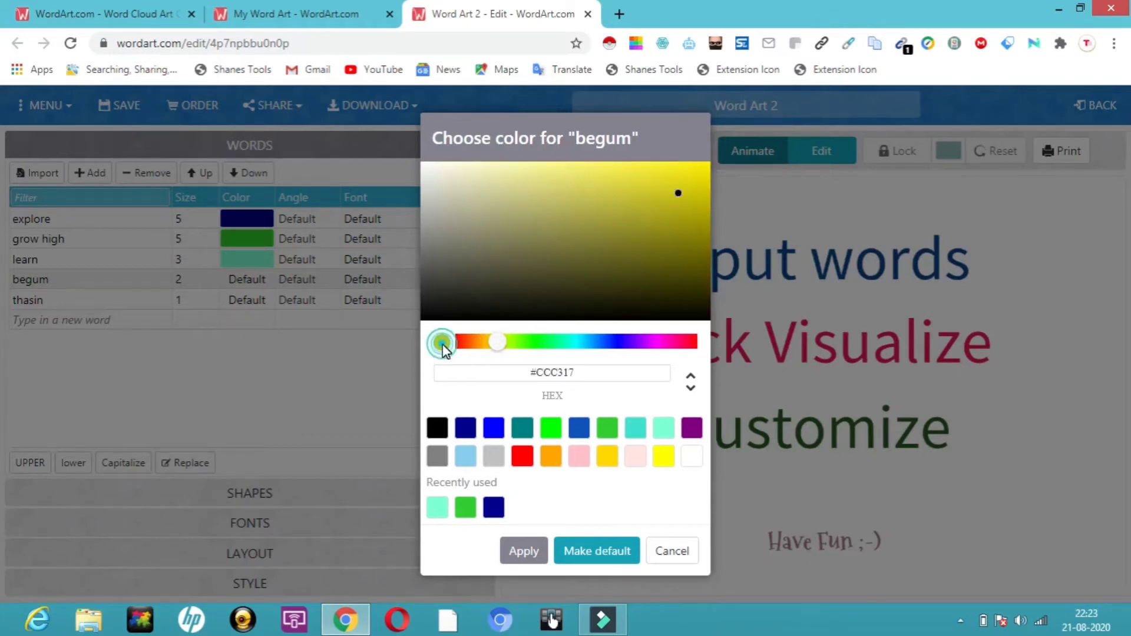
{"action": "left_click", "coordinate": [517, 552]}
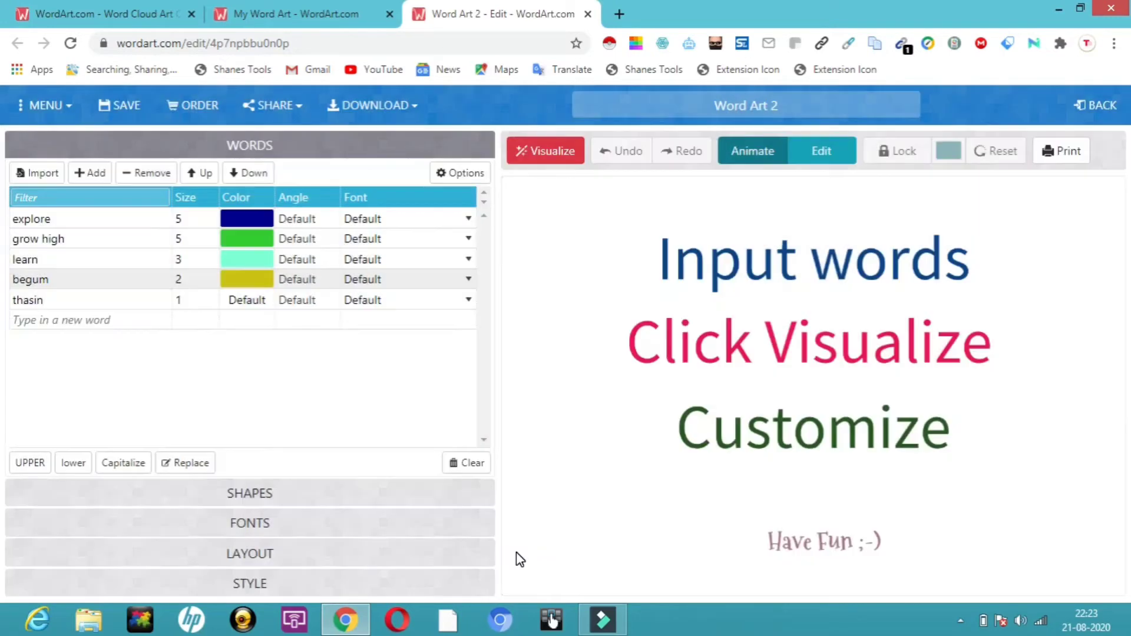
- Color the first-name word pink #FFC0CB and reapply the surname word's existing color
{"action": "left_click", "coordinate": [249, 300]}
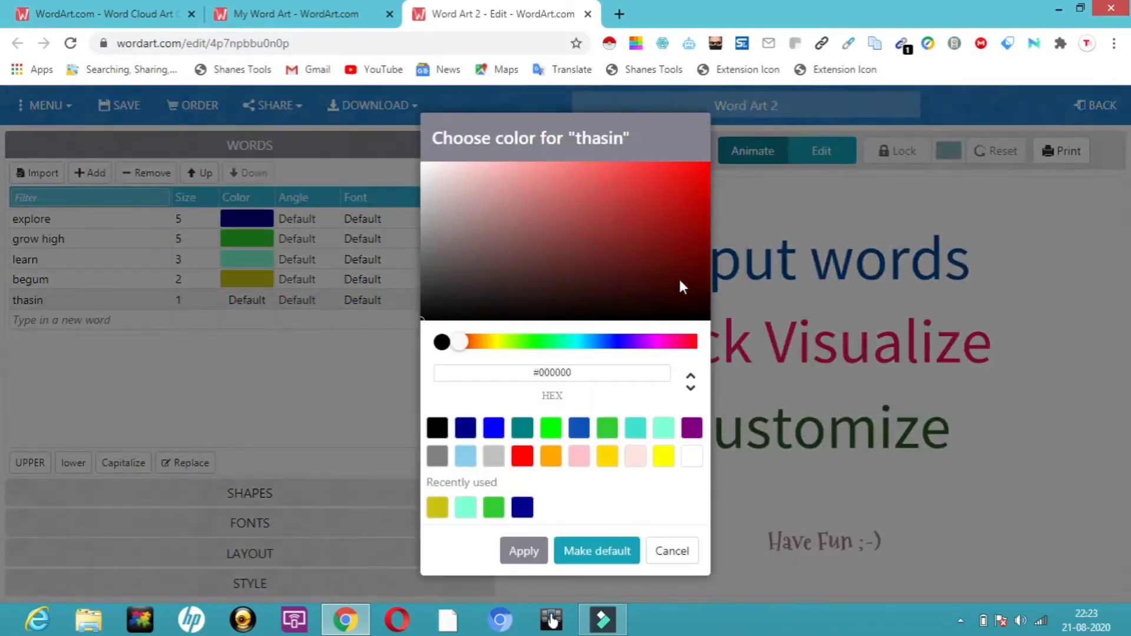
{"action": "left_click", "coordinate": [578, 429]}
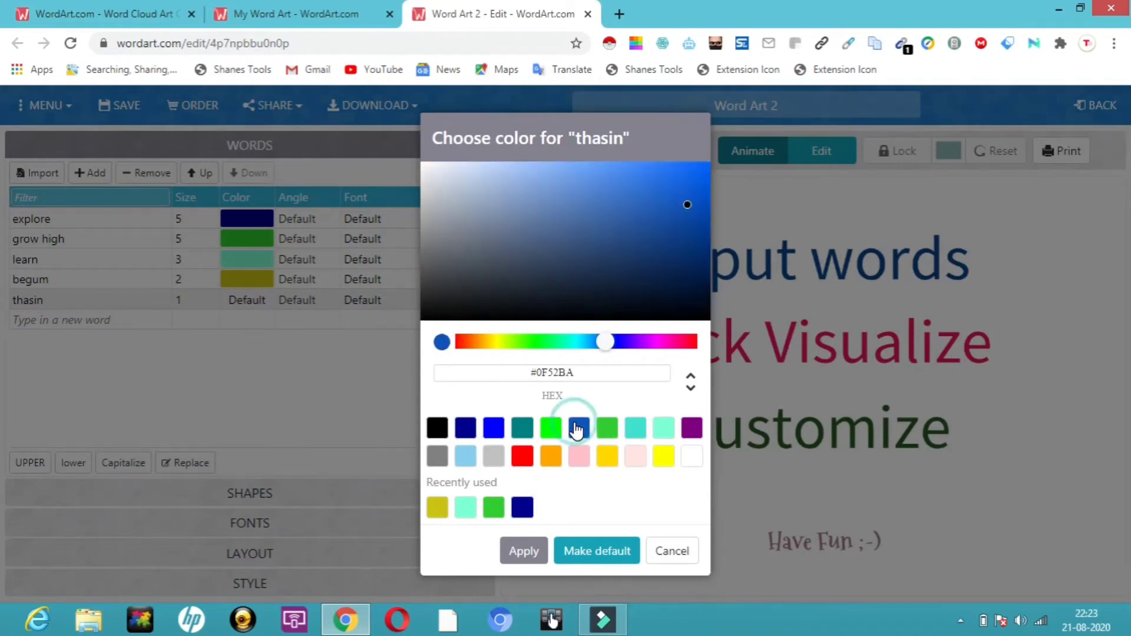
{"action": "left_click", "coordinate": [494, 429]}
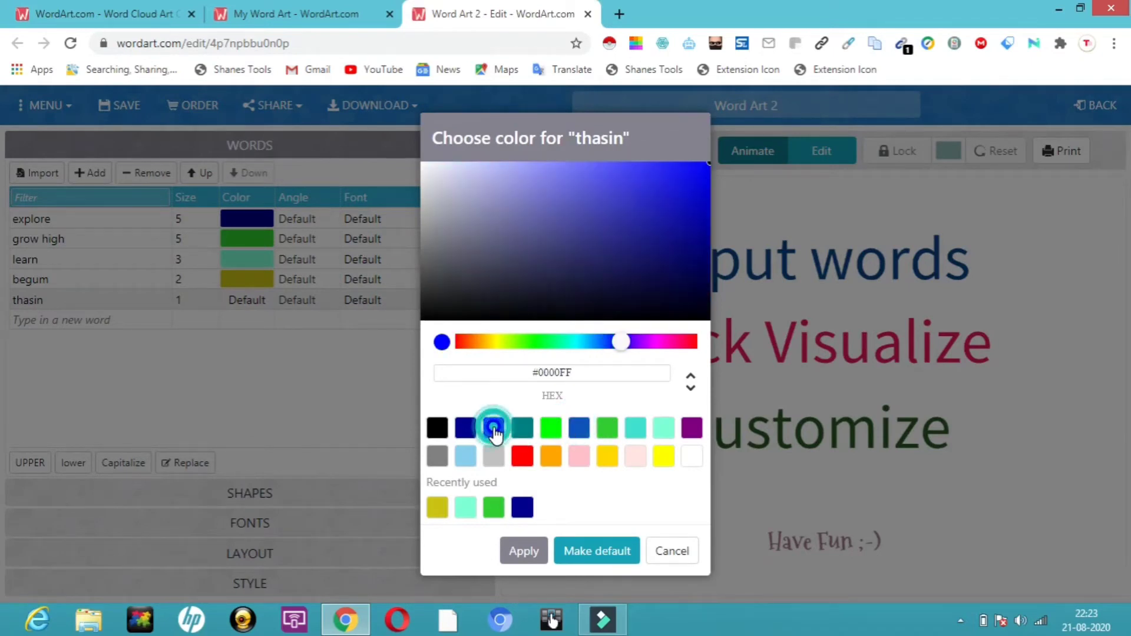
{"action": "left_click", "coordinate": [583, 461]}
{"action": "left_click", "coordinate": [524, 550]}
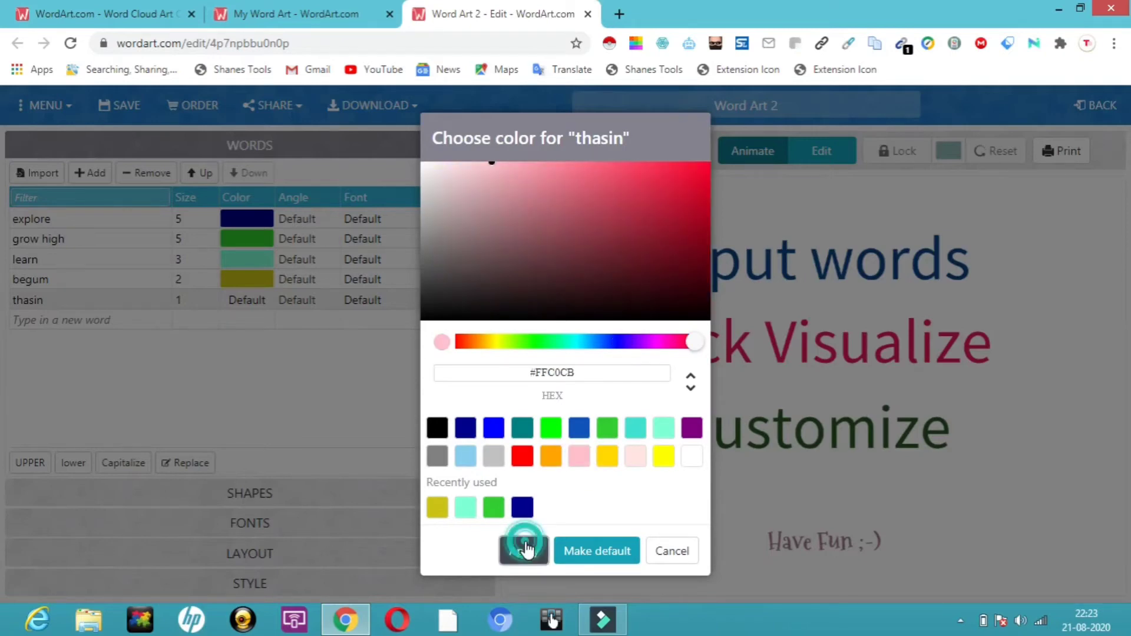
{"action": "left_click", "coordinate": [251, 281]}
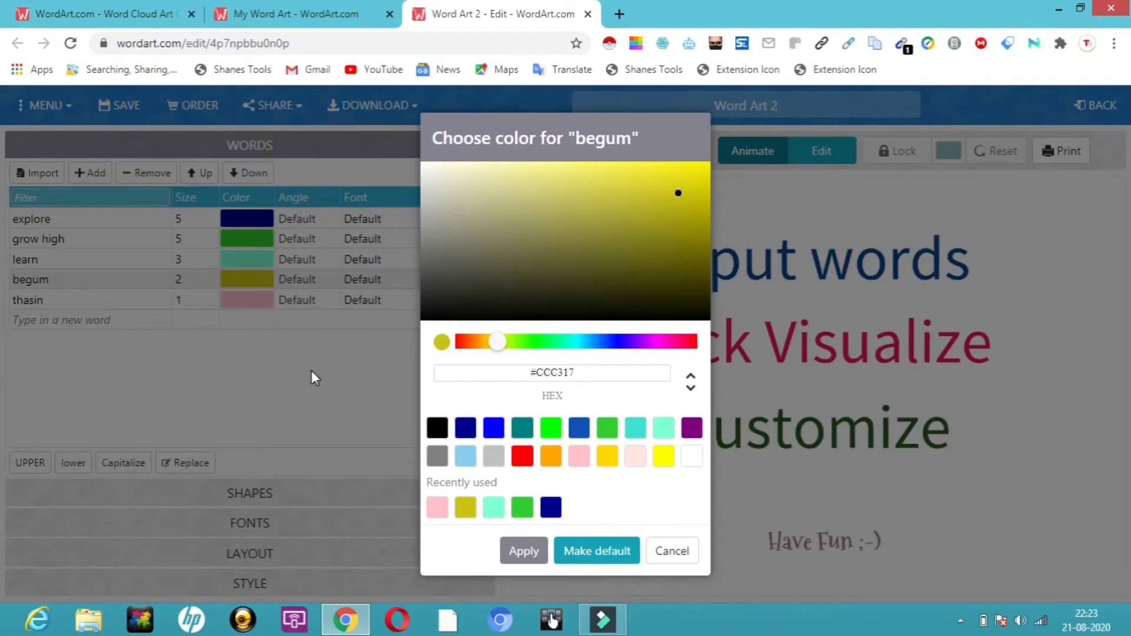
{"action": "left_click", "coordinate": [528, 553]}
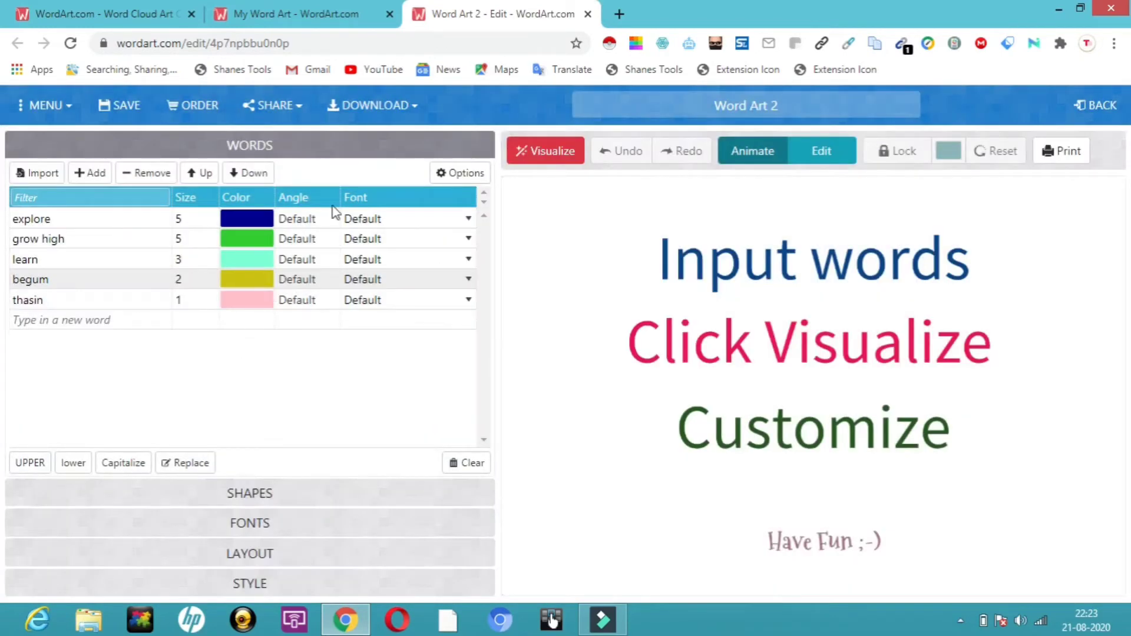
- Set the word angles to 40 for explore, 30 for grow high, 45 for learn, 34 for the surname and 55 for the first name
{"action": "left_click", "coordinate": [321, 215]}
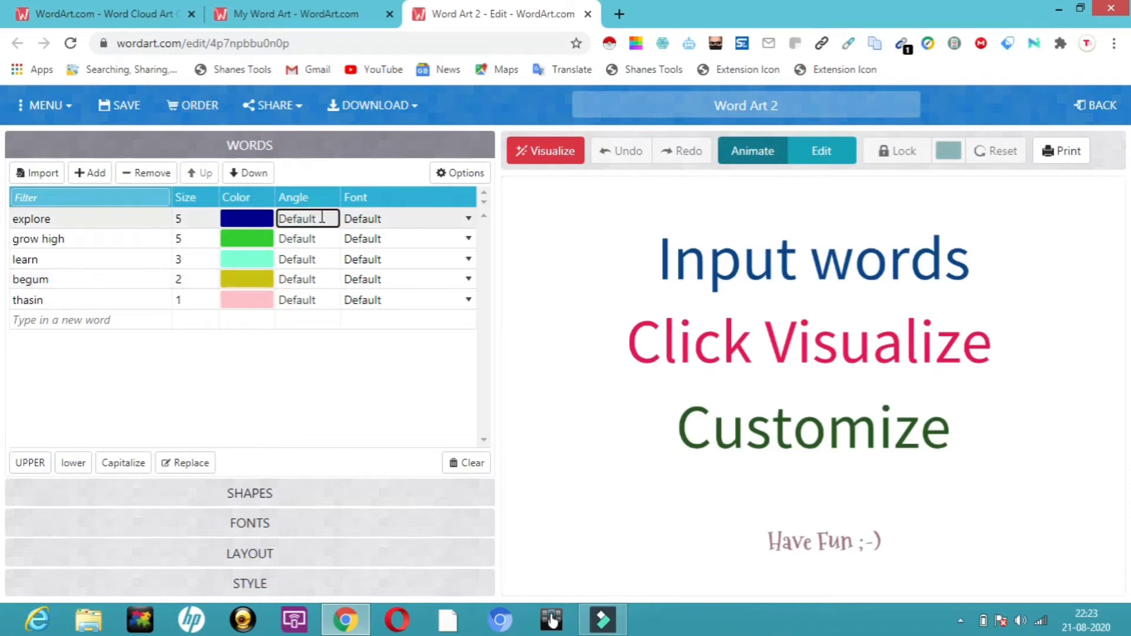
{"action": "type", "text": "40"}
{"action": "left_click", "coordinate": [313, 239]}
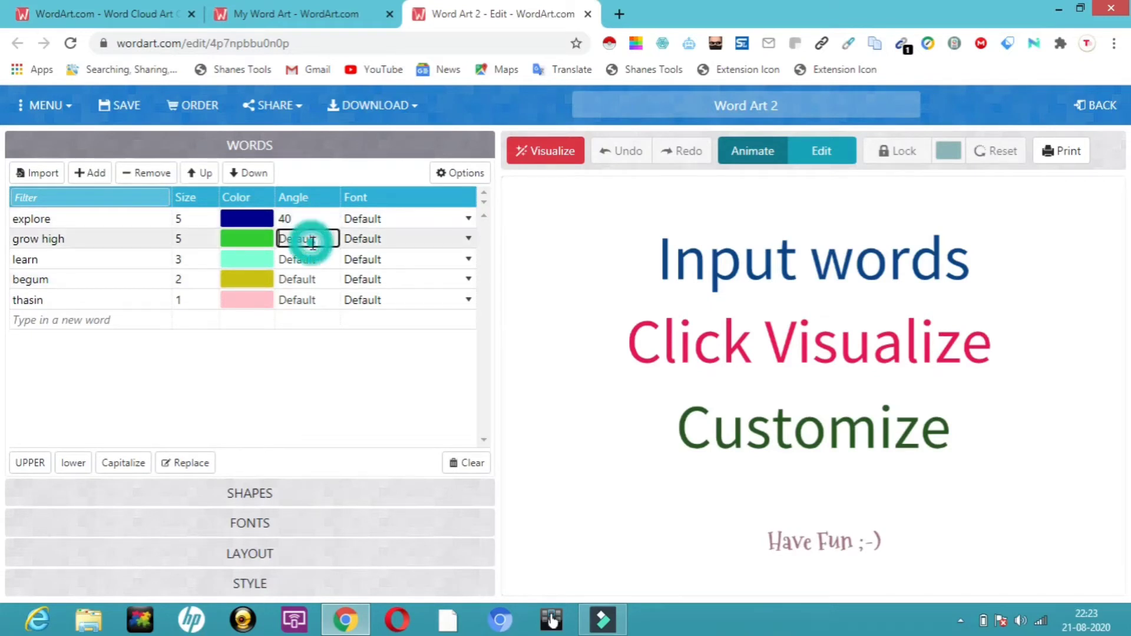
{"action": "type", "text": "30"}
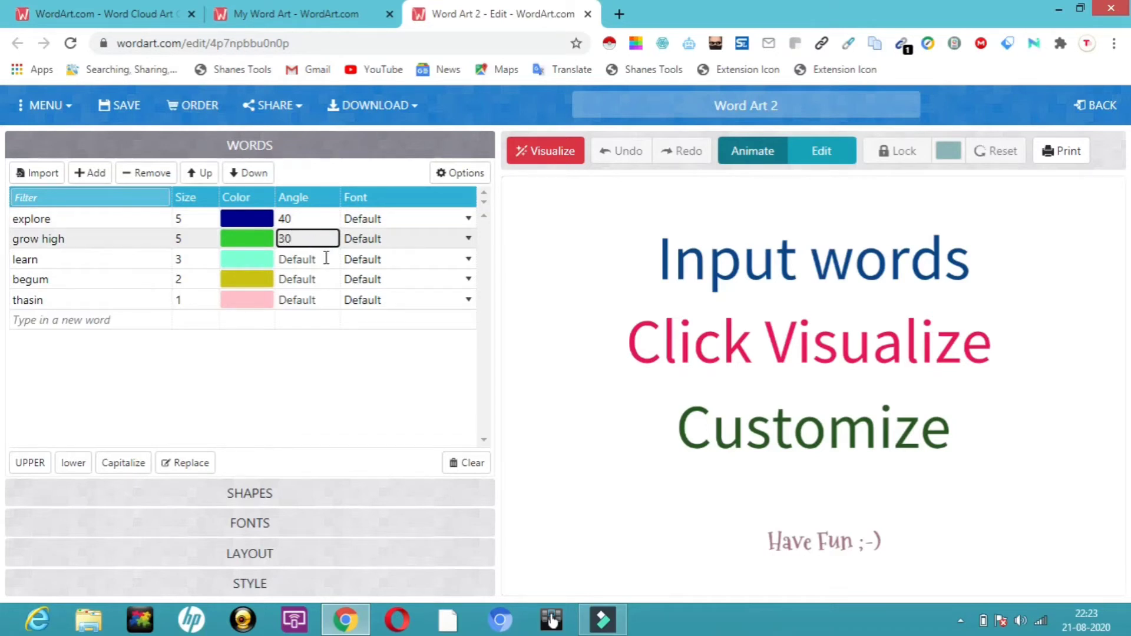
{"action": "left_click", "coordinate": [325, 258]}
{"action": "type", "text": "45"}
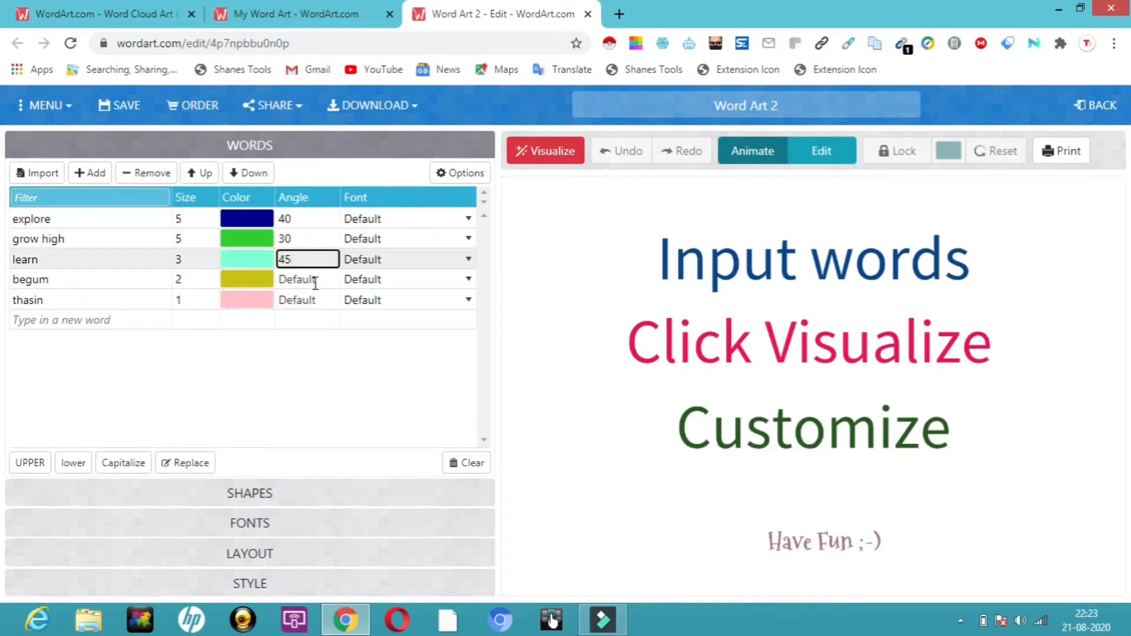
{"action": "left_click", "coordinate": [315, 281]}
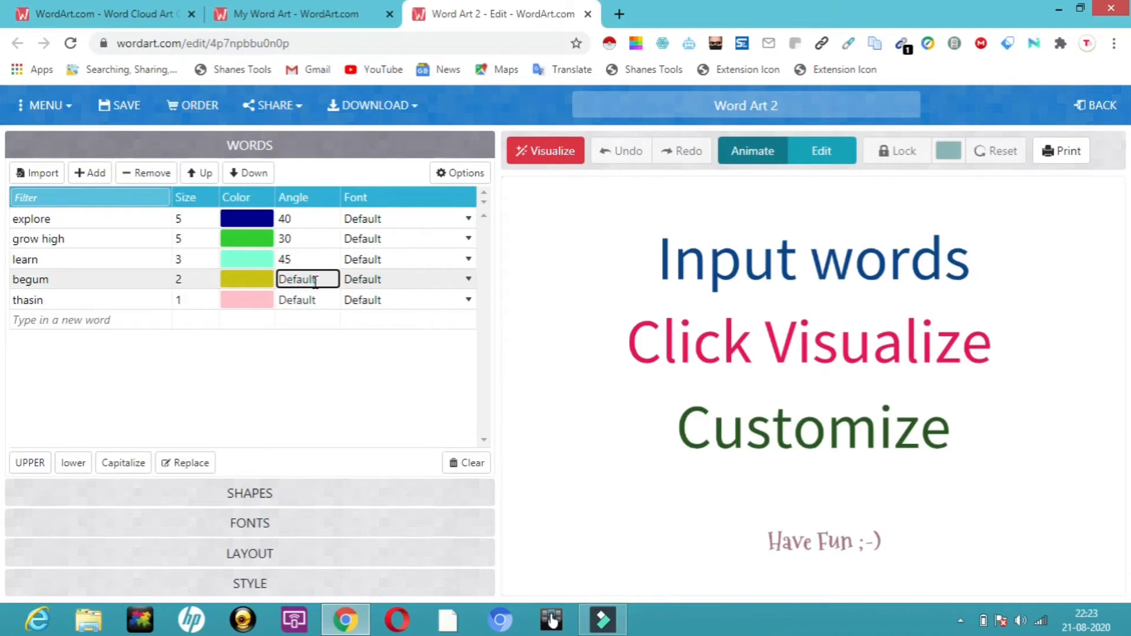
{"action": "type", "text": "34"}
{"action": "left_click", "coordinate": [301, 301]}
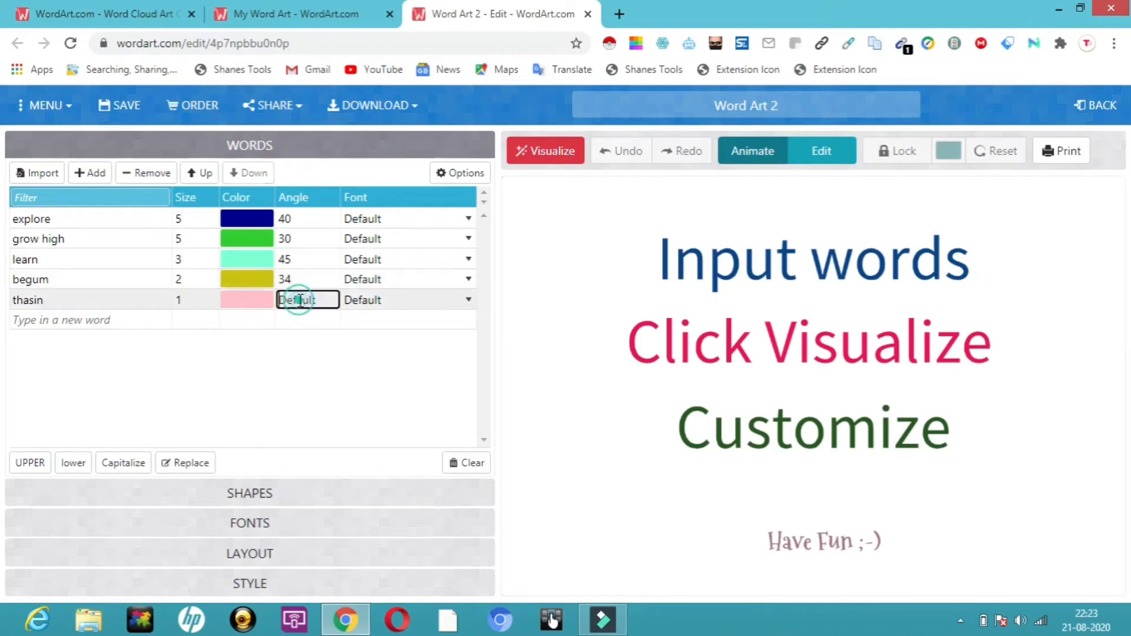
{"action": "type", "text": "55"}
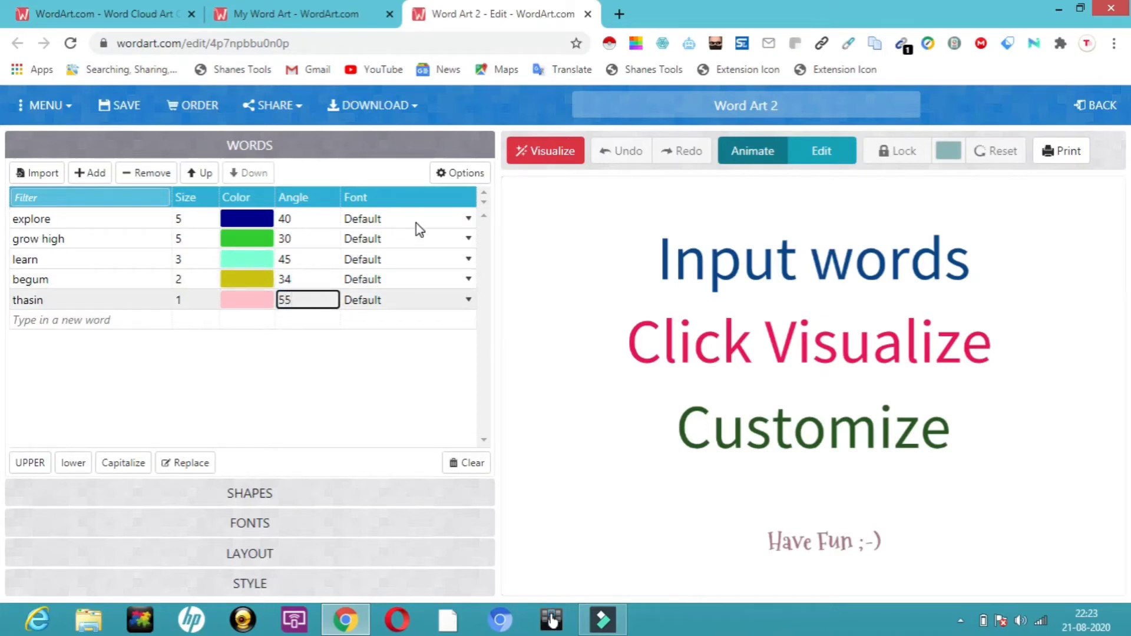
- Assign the Calligraffitti Regular font to the word explore
{"action": "left_click", "coordinate": [427, 218]}
{"action": "left_click", "coordinate": [426, 218]}
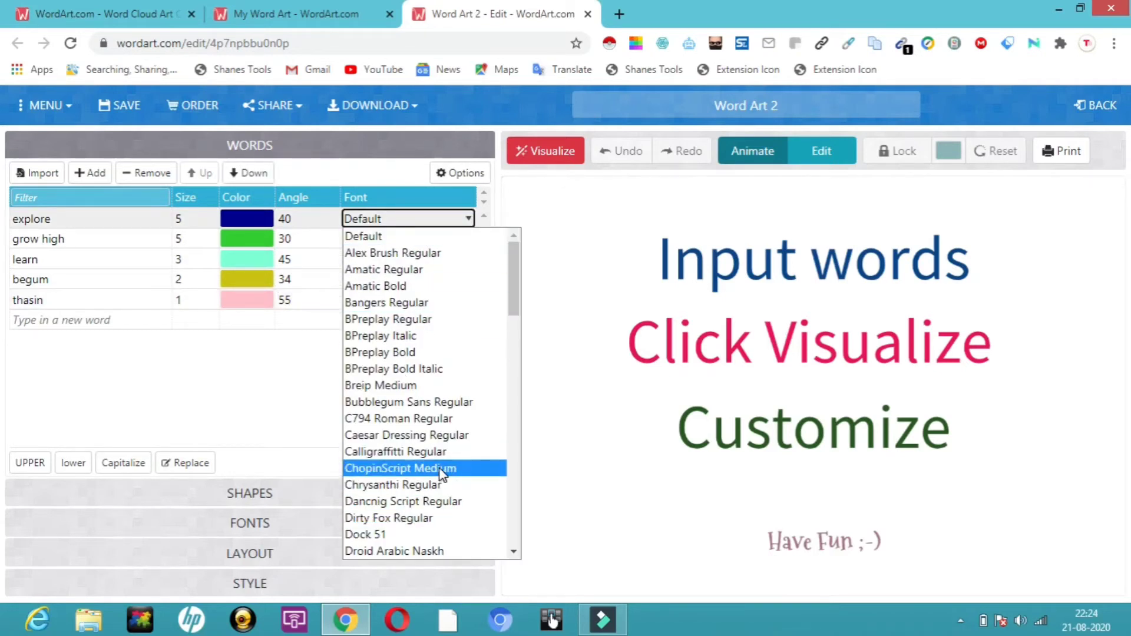
{"action": "left_click", "coordinate": [439, 452]}
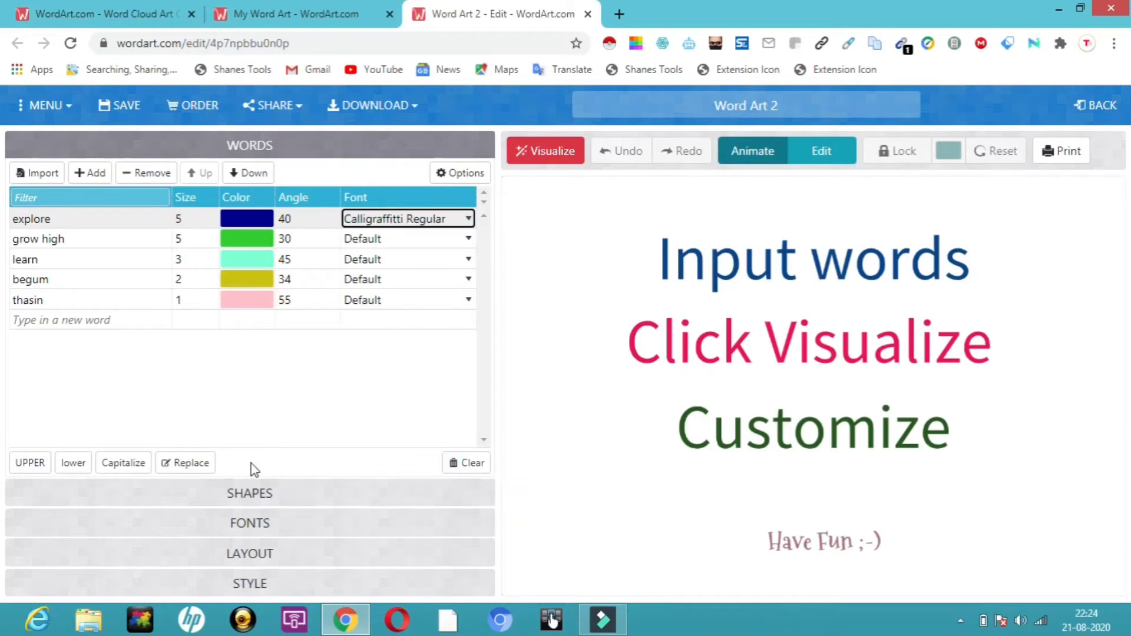
- Try the upper, lower and capitalized letter cases on the word list, finishing with all words in uppercase
{"action": "left_click", "coordinate": [25, 462]}
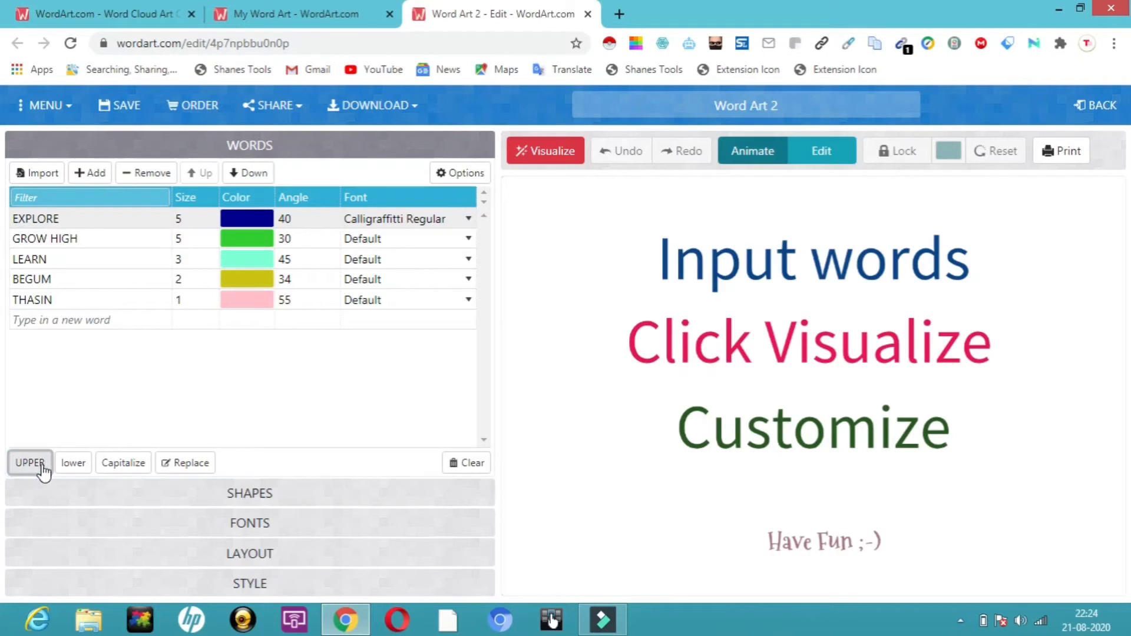
{"action": "left_click", "coordinate": [72, 463]}
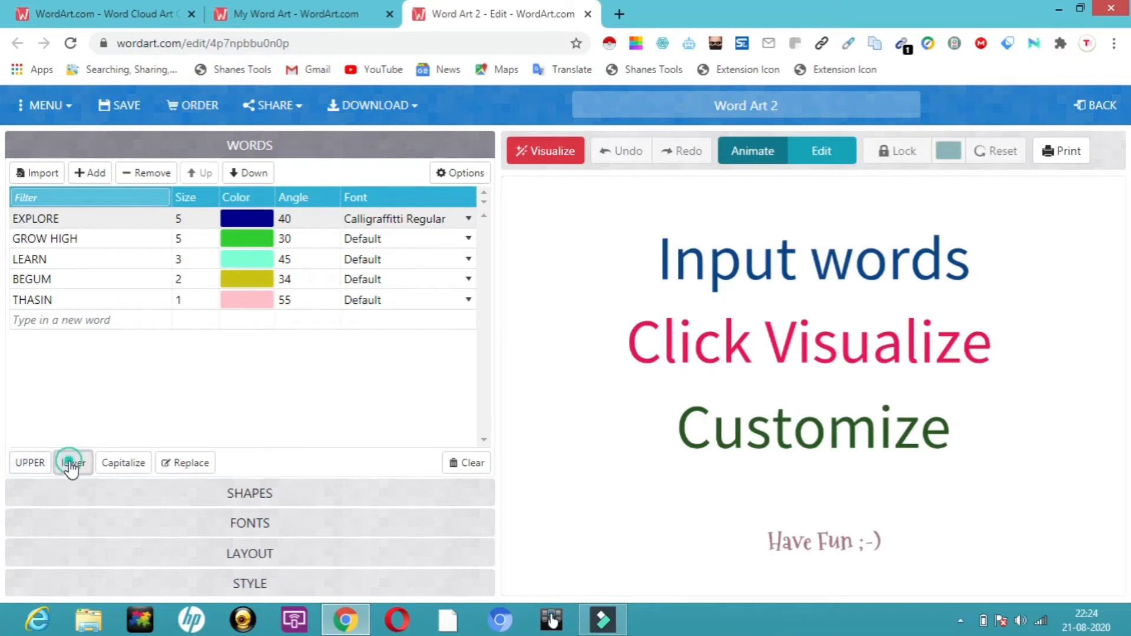
{"action": "left_click", "coordinate": [123, 464]}
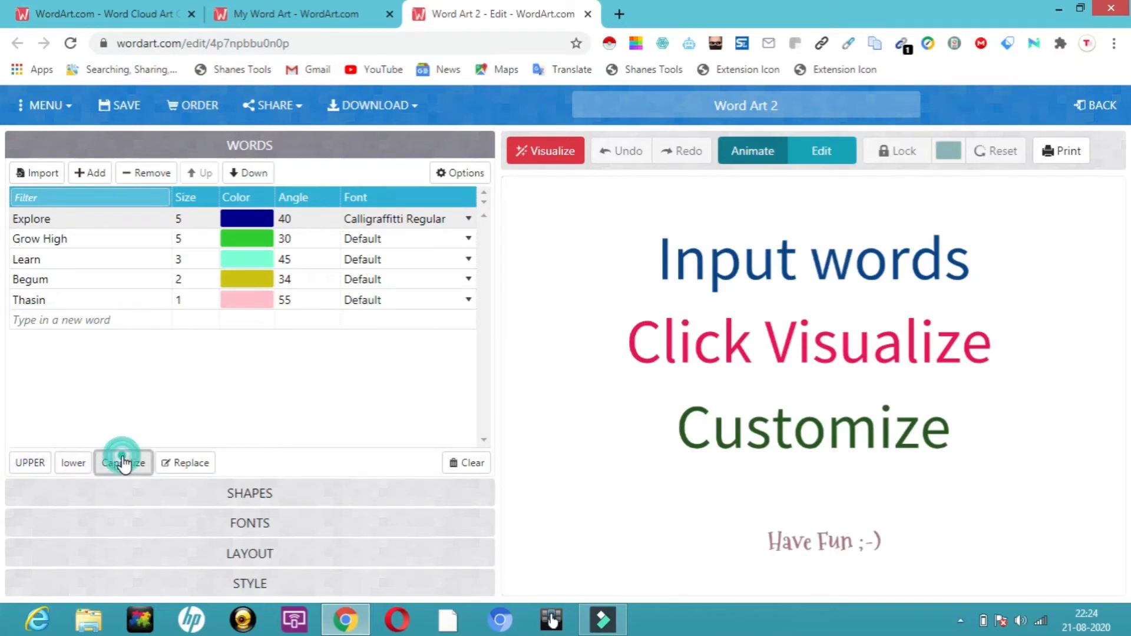
{"action": "left_click", "coordinate": [35, 466]}
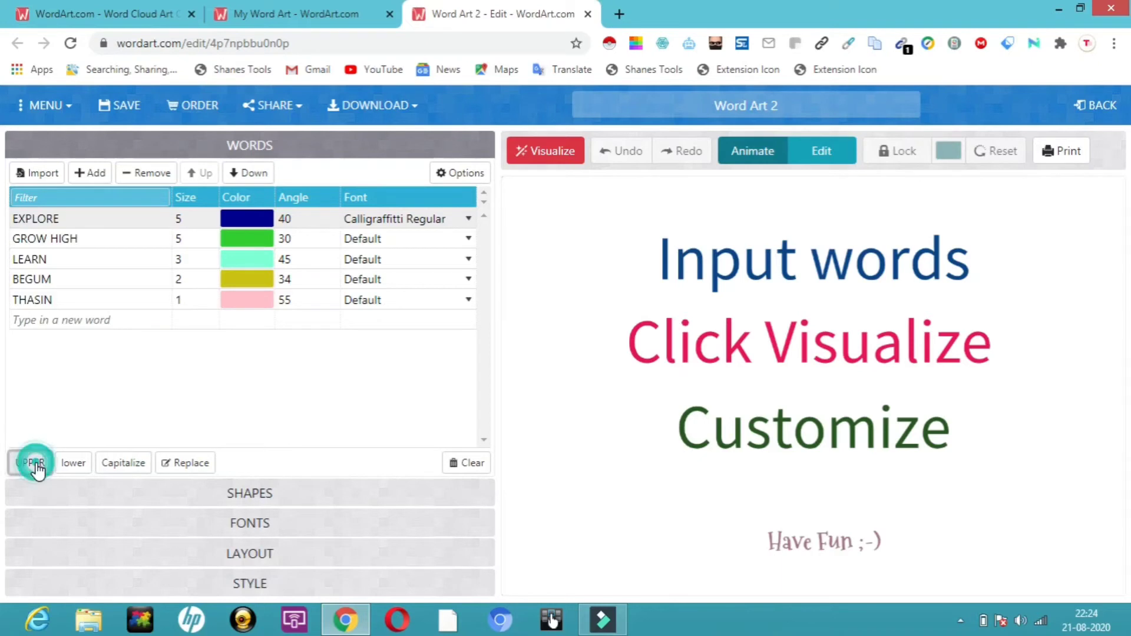
- Choose the blue bus from the Transport category as the word cloud's shape
{"action": "left_click", "coordinate": [270, 498]}
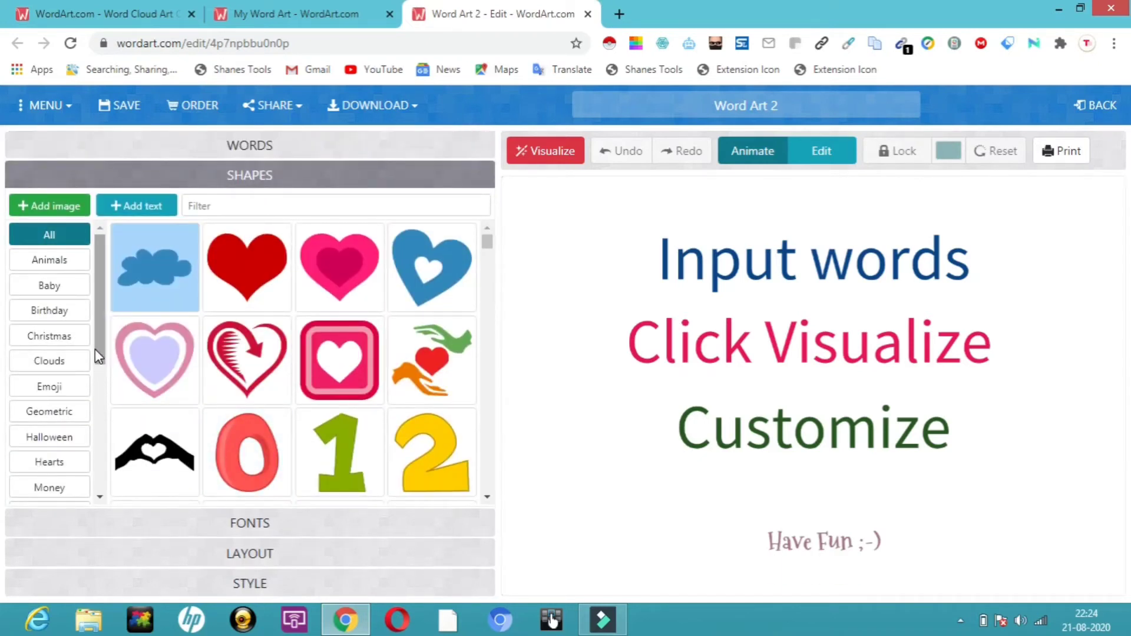
{"action": "left_click_drag", "start_coordinate": [100, 356], "coordinate": [106, 478]}
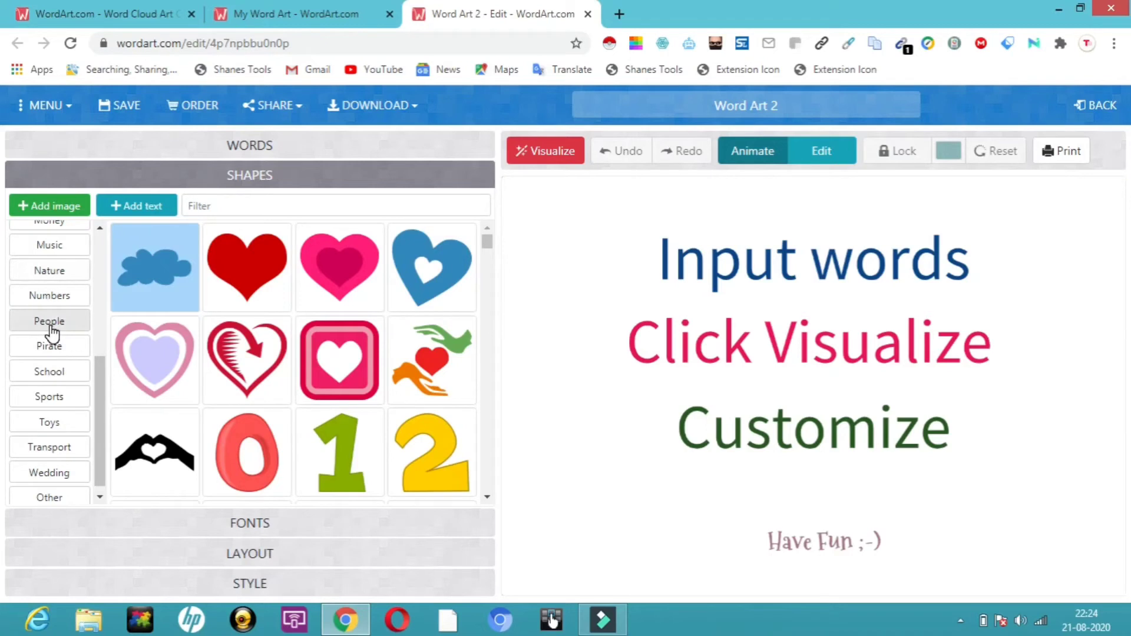
{"action": "left_click", "coordinate": [50, 445]}
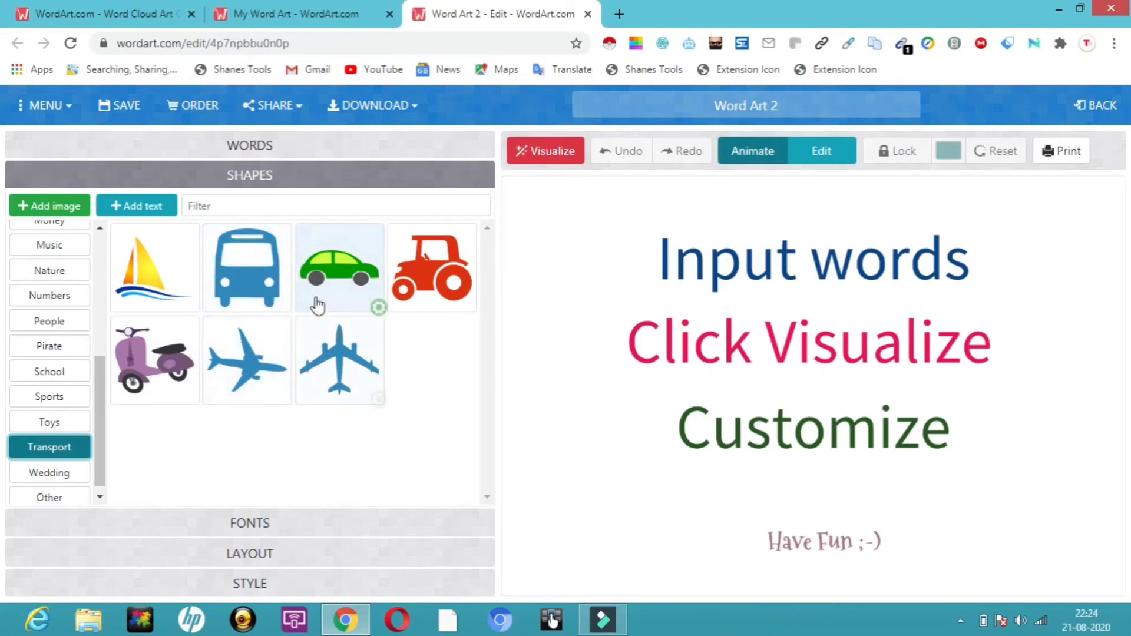
{"action": "left_click", "coordinate": [253, 284]}
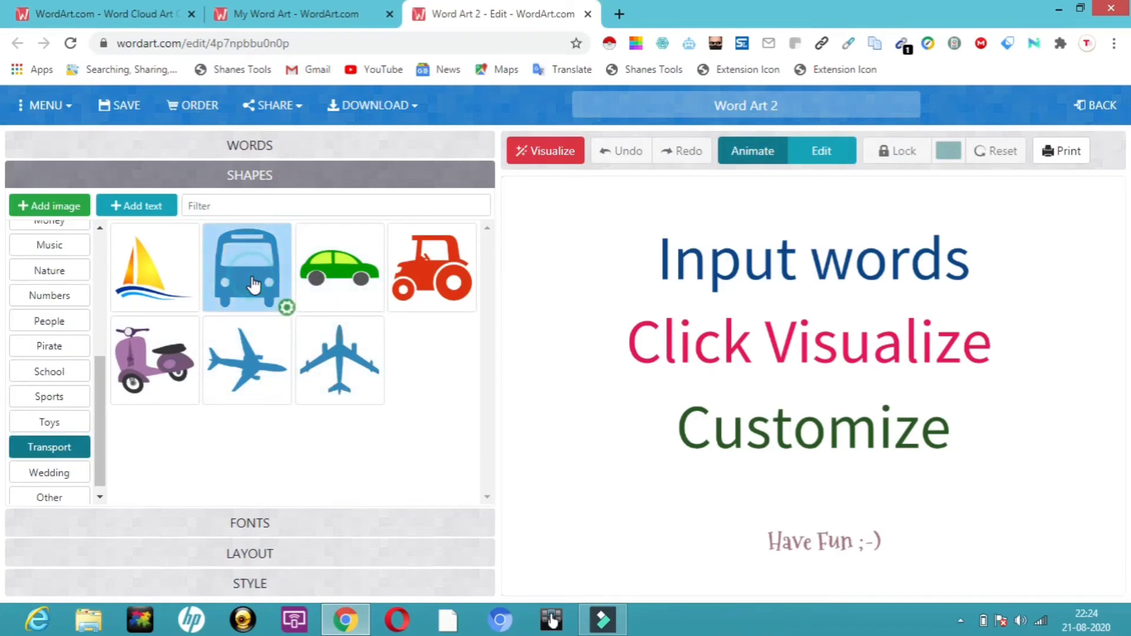
- Select MargaritaVille as the word cloud's font and Random as its layout
{"action": "left_click", "coordinate": [254, 526]}
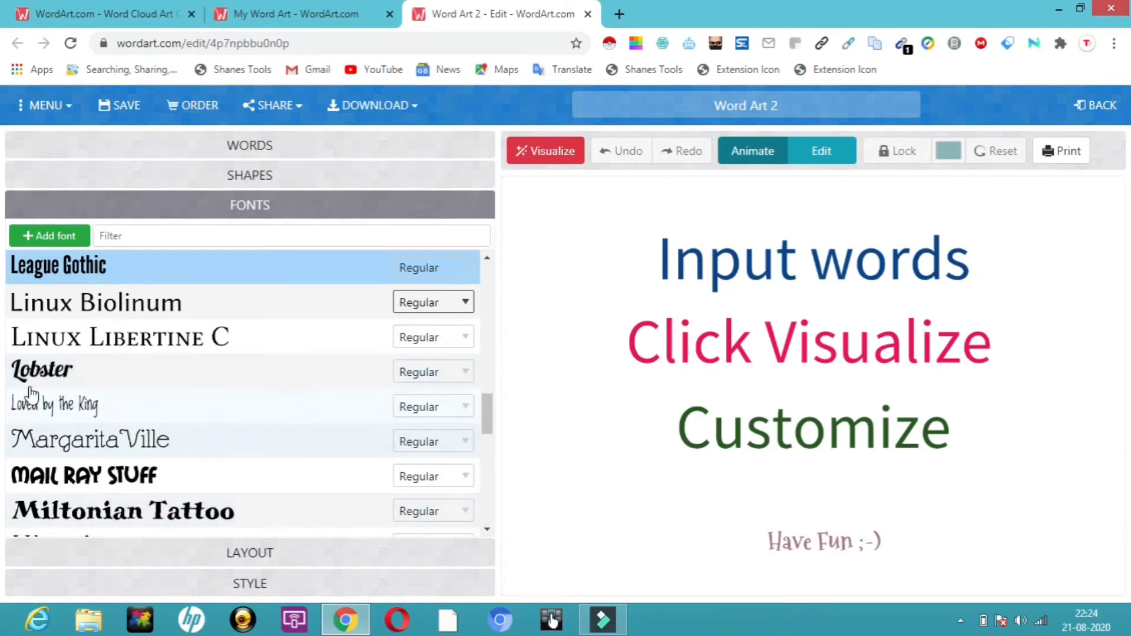
{"action": "left_click", "coordinate": [71, 441]}
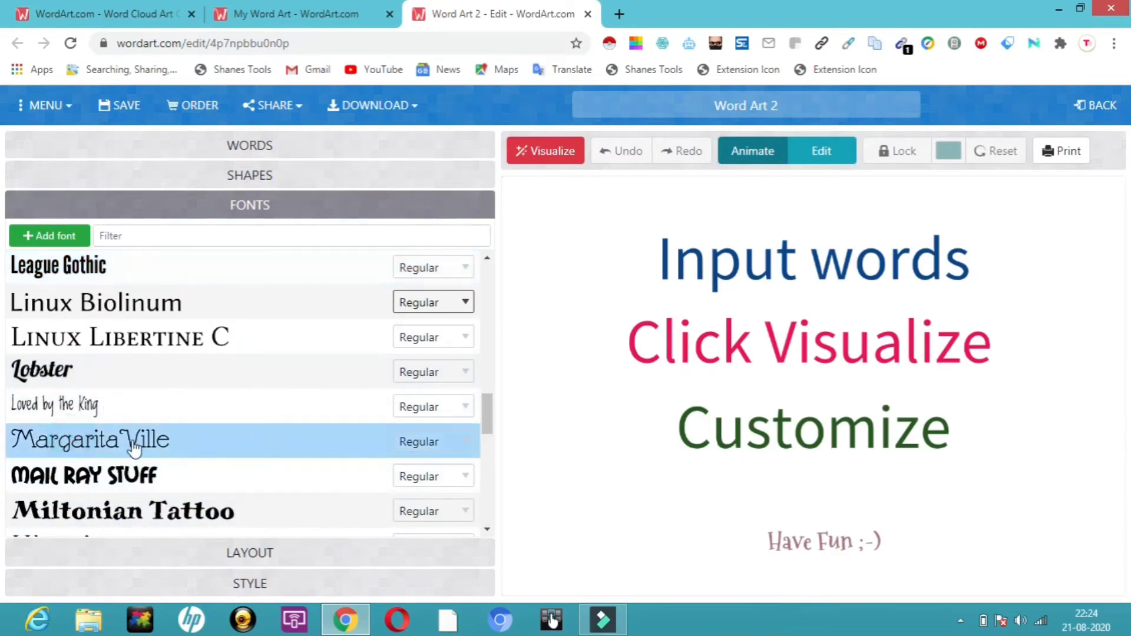
{"action": "left_click", "coordinate": [247, 557]}
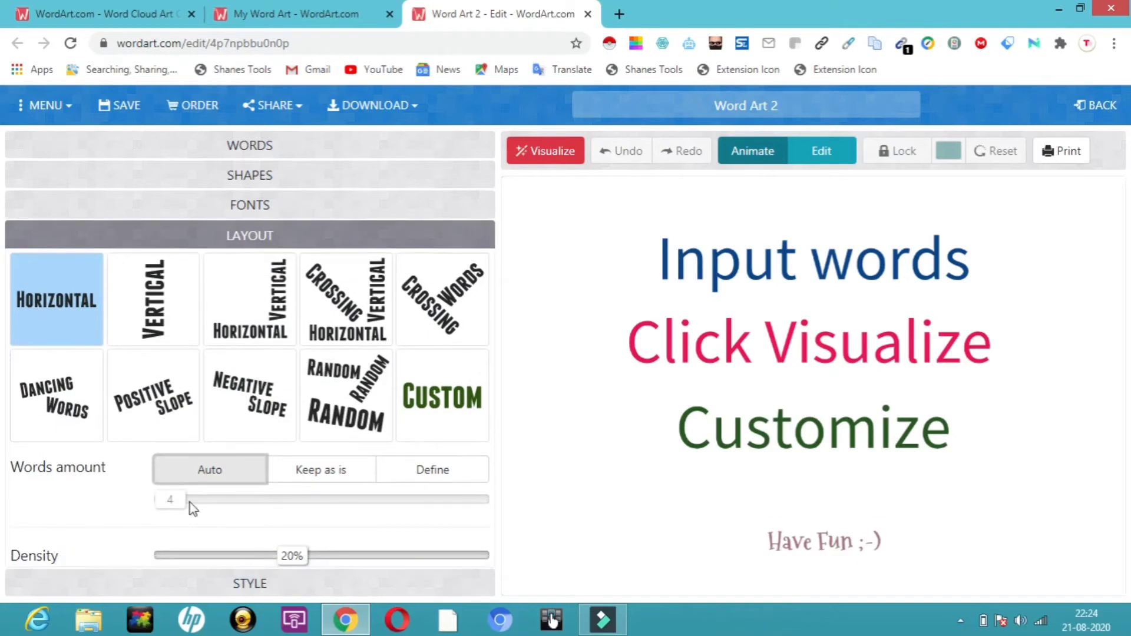
{"action": "left_click", "coordinate": [328, 402]}
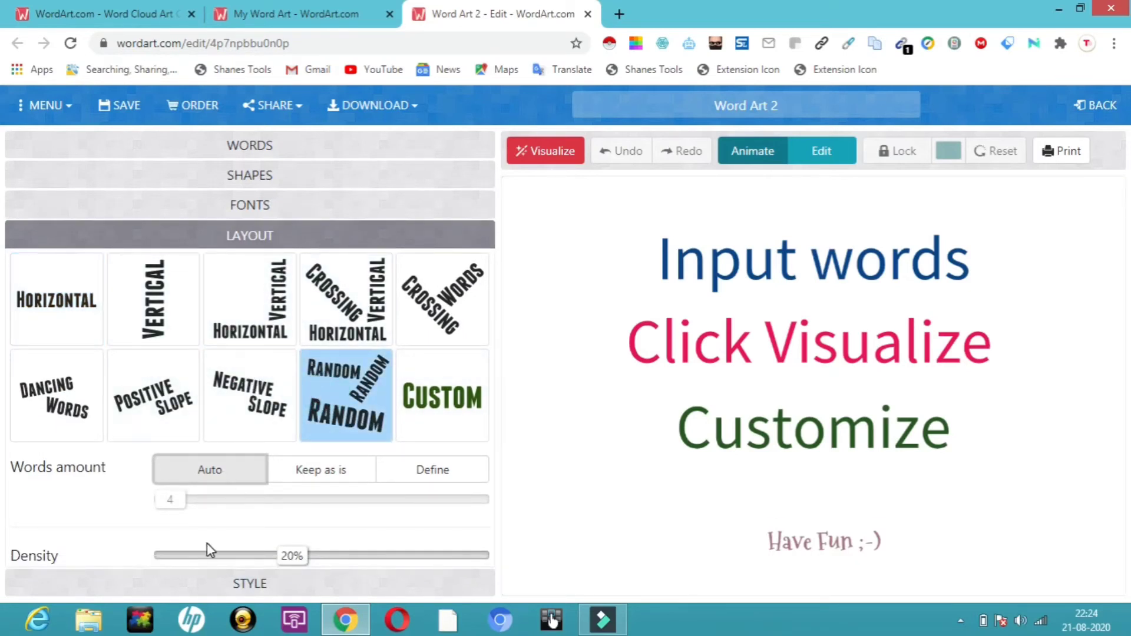
- Try the Custom words colors, return to the Shape colors and set the color emphasis to 20%
{"action": "left_click", "coordinate": [273, 591]}
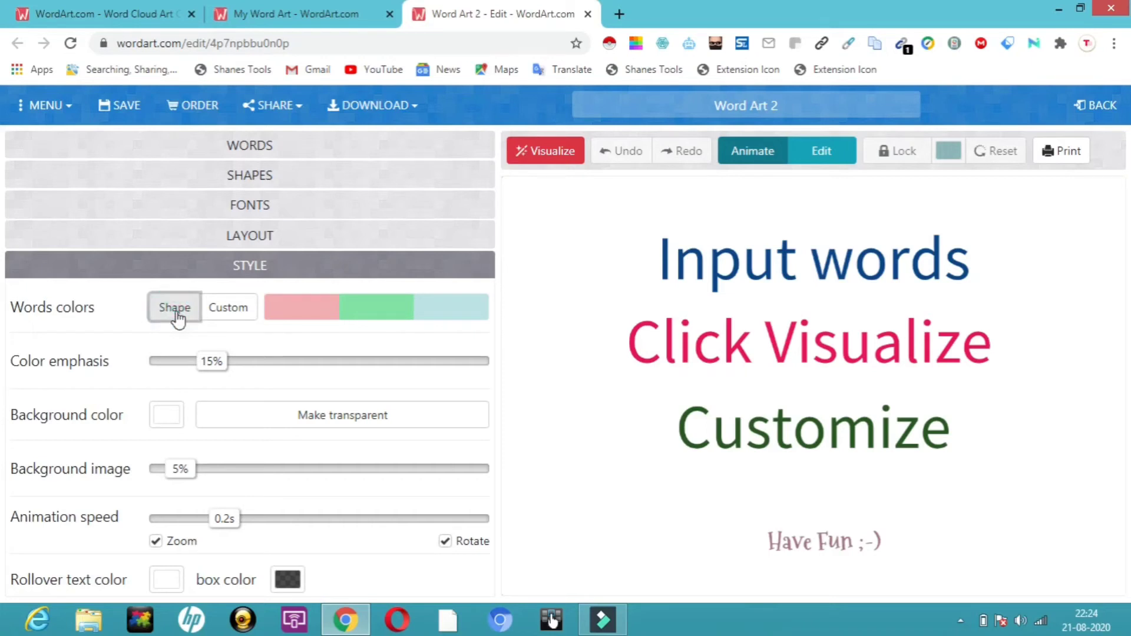
{"action": "left_click", "coordinate": [228, 317]}
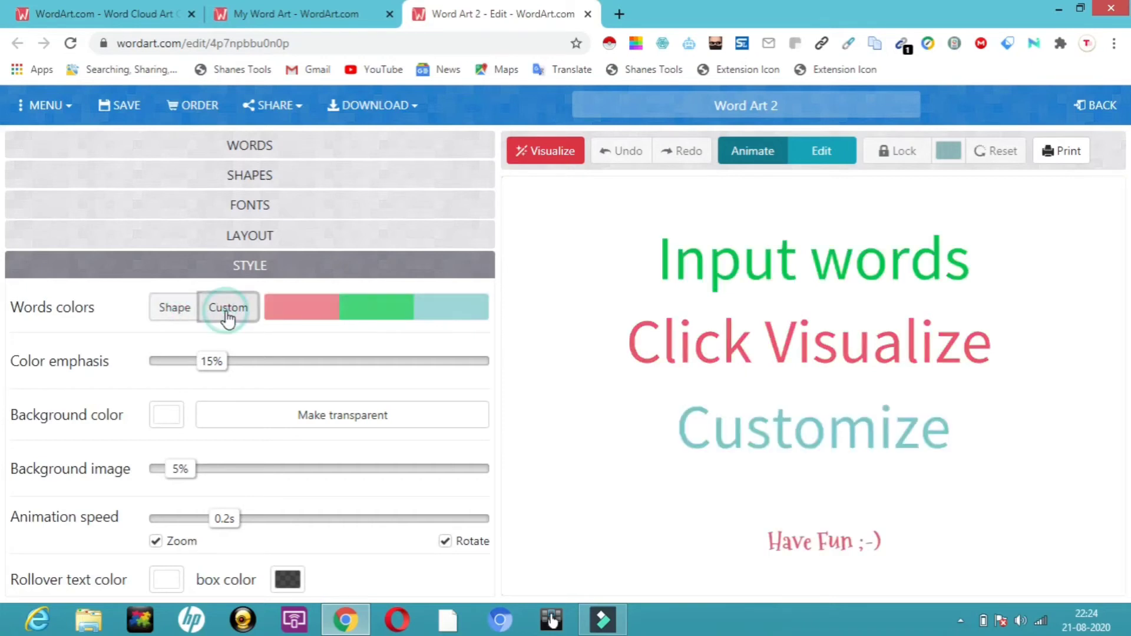
{"action": "left_click", "coordinate": [182, 314]}
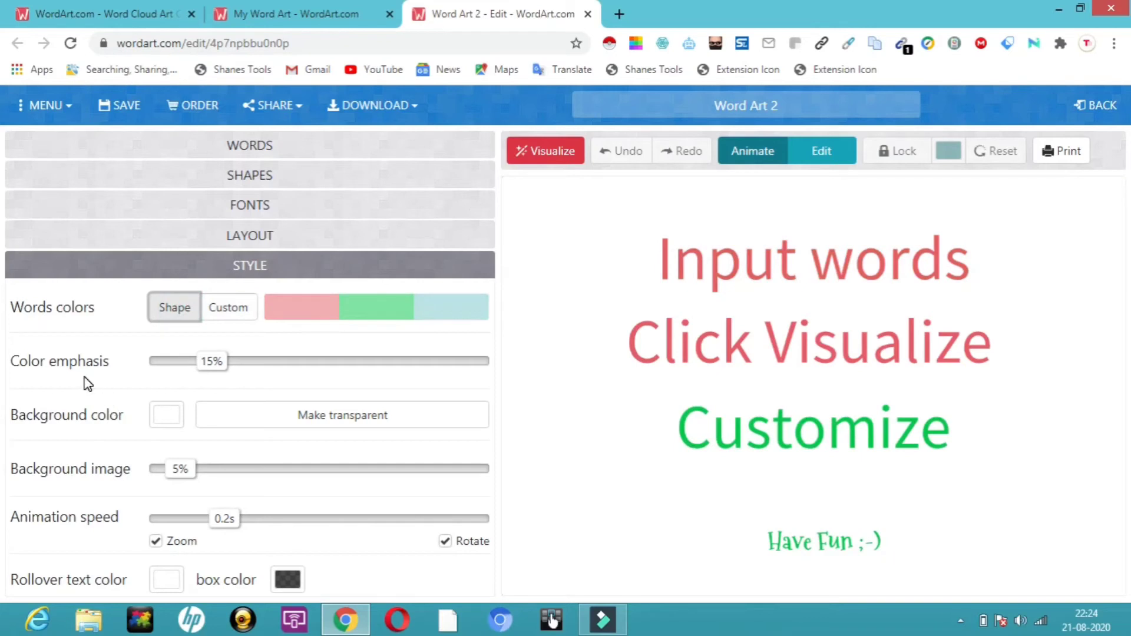
{"action": "mouse_move", "coordinate": [217, 371]}
{"action": "left_mouse_down"}
{"action": "mouse_move", "coordinate": [293, 372]}
{"action": "mouse_move", "coordinate": [227, 373]}
{"action": "left_mouse_up"}
- Apply dark red #990E0E as the background color and replace it with the pale pink preset color
{"action": "left_click", "coordinate": [169, 418]}
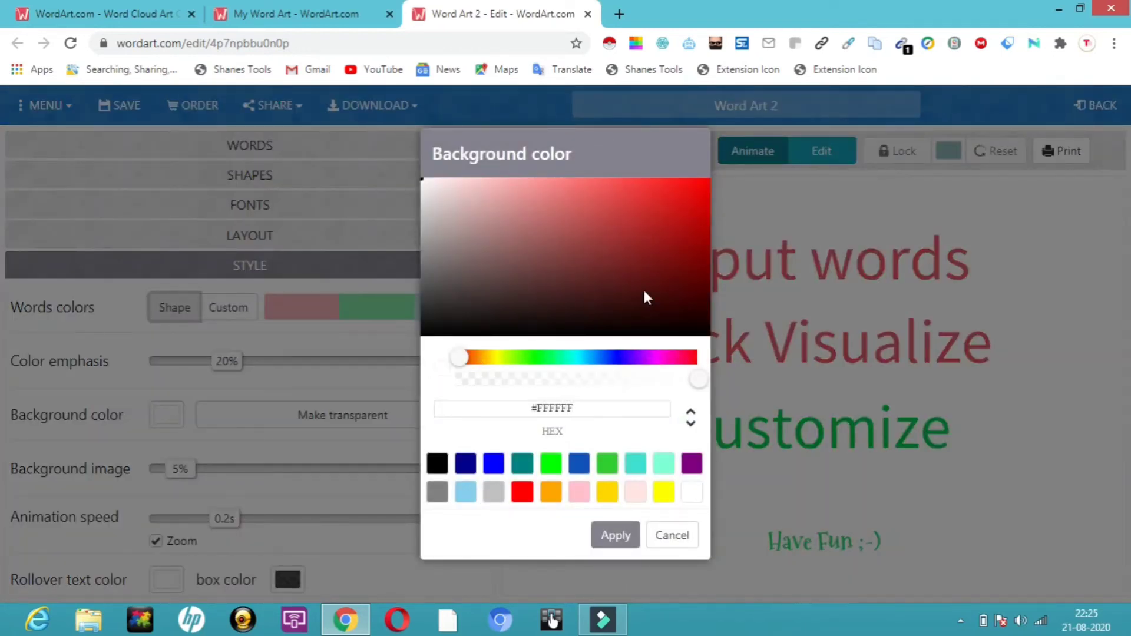
{"action": "left_click", "coordinate": [684, 242]}
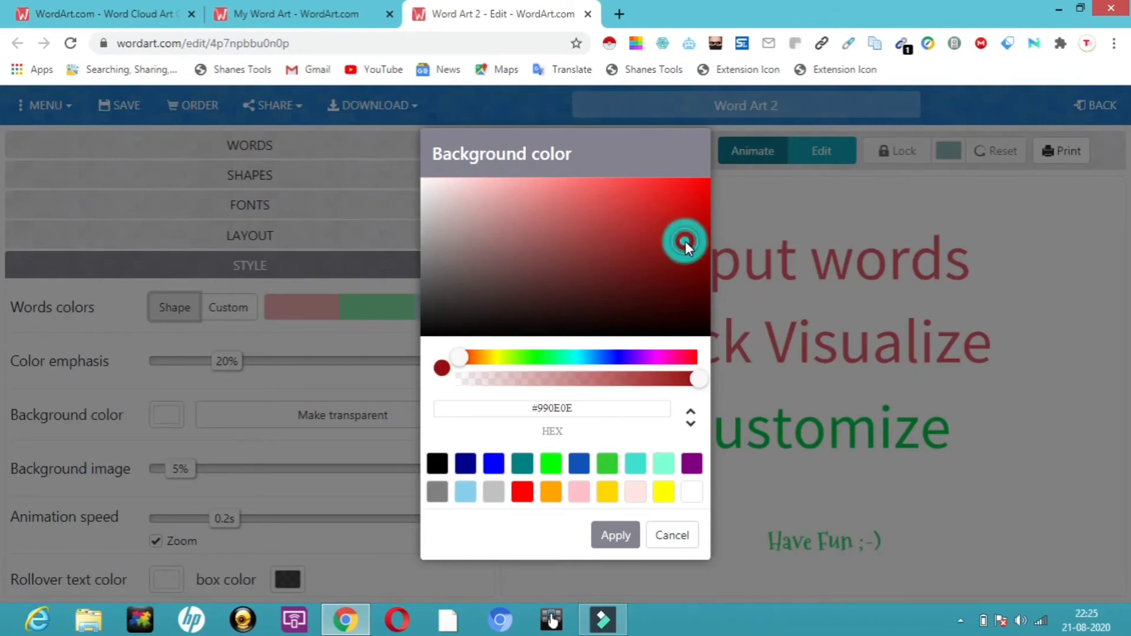
{"action": "left_click", "coordinate": [614, 536]}
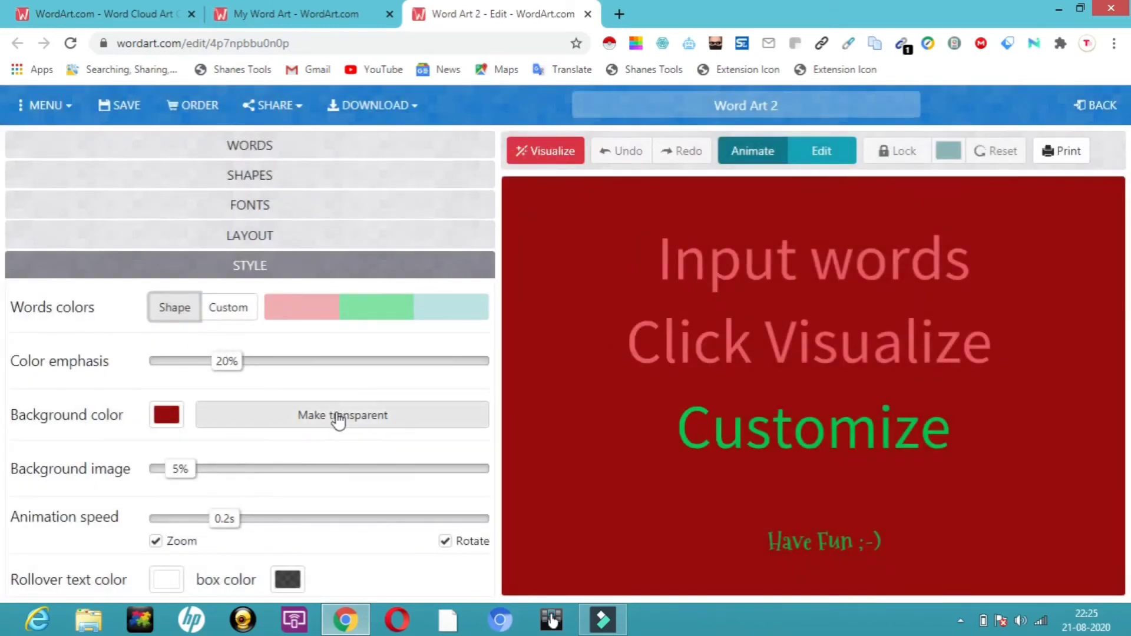
{"action": "left_click", "coordinate": [175, 417]}
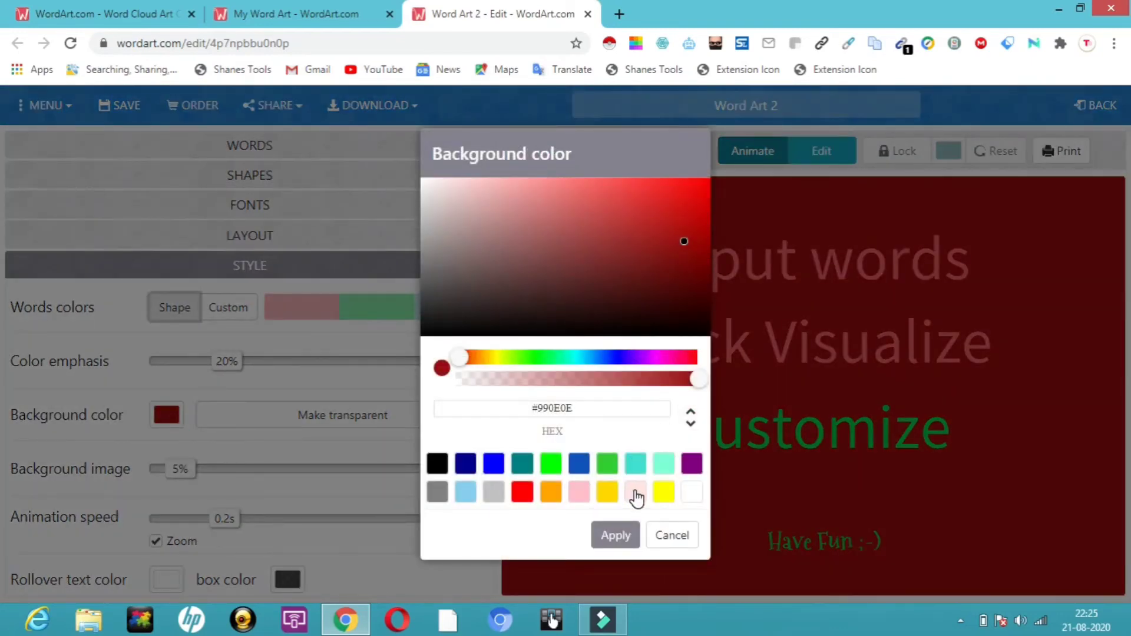
{"action": "left_click", "coordinate": [635, 492]}
{"action": "left_click", "coordinate": [614, 537]}
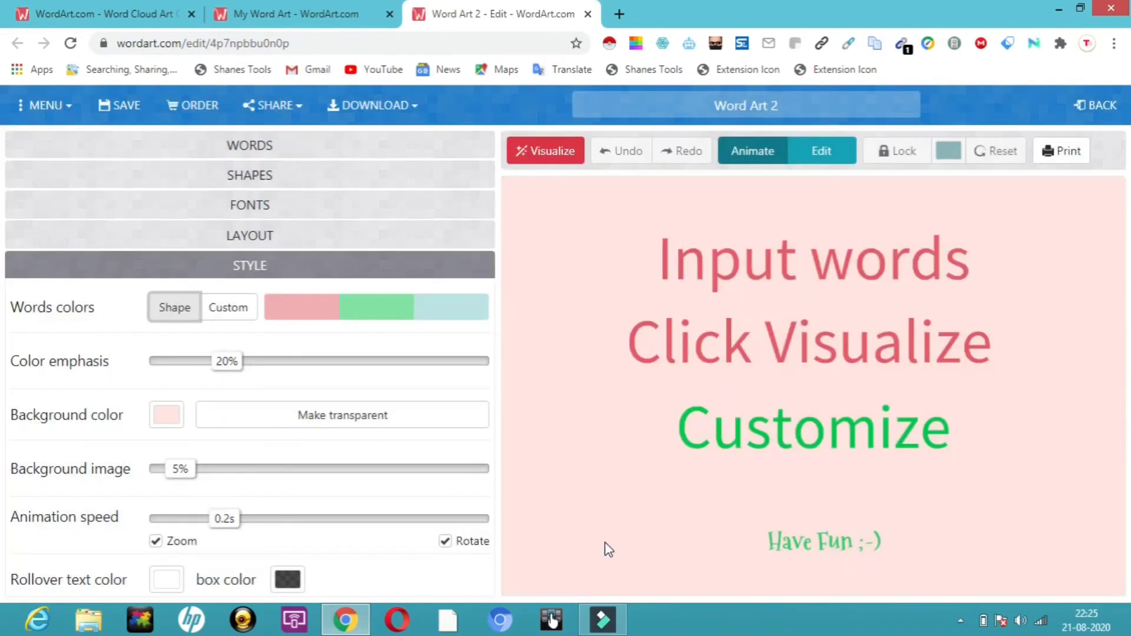
- Make the background transparent and set the background image strength to 36%
{"action": "left_click", "coordinate": [297, 413]}
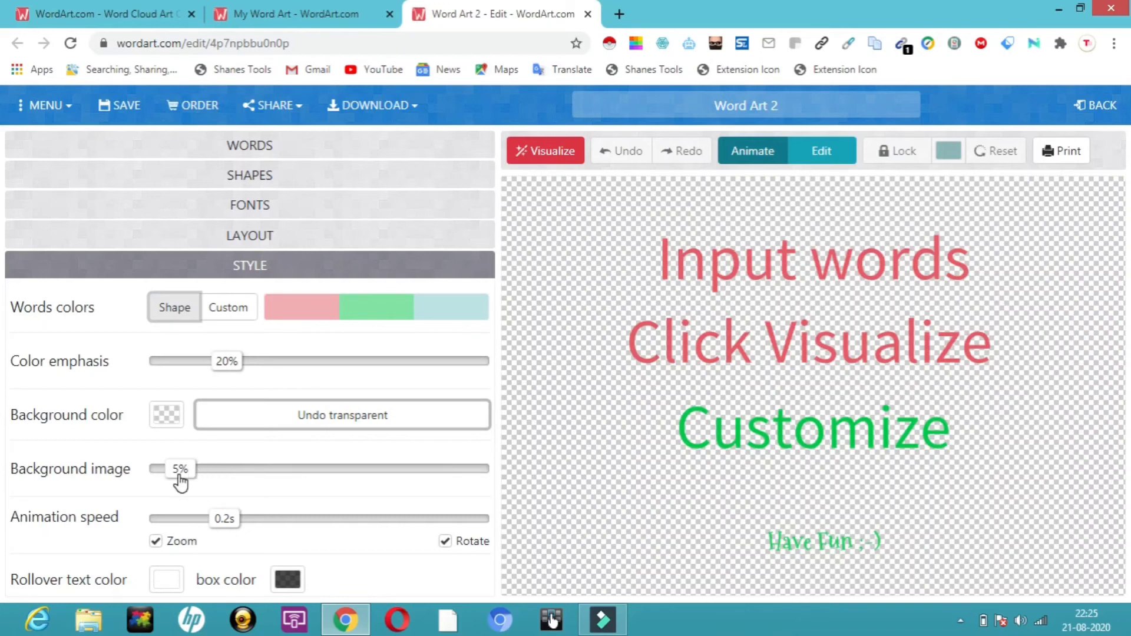
{"action": "left_click_drag", "start_coordinate": [183, 475], "coordinate": [281, 490]}
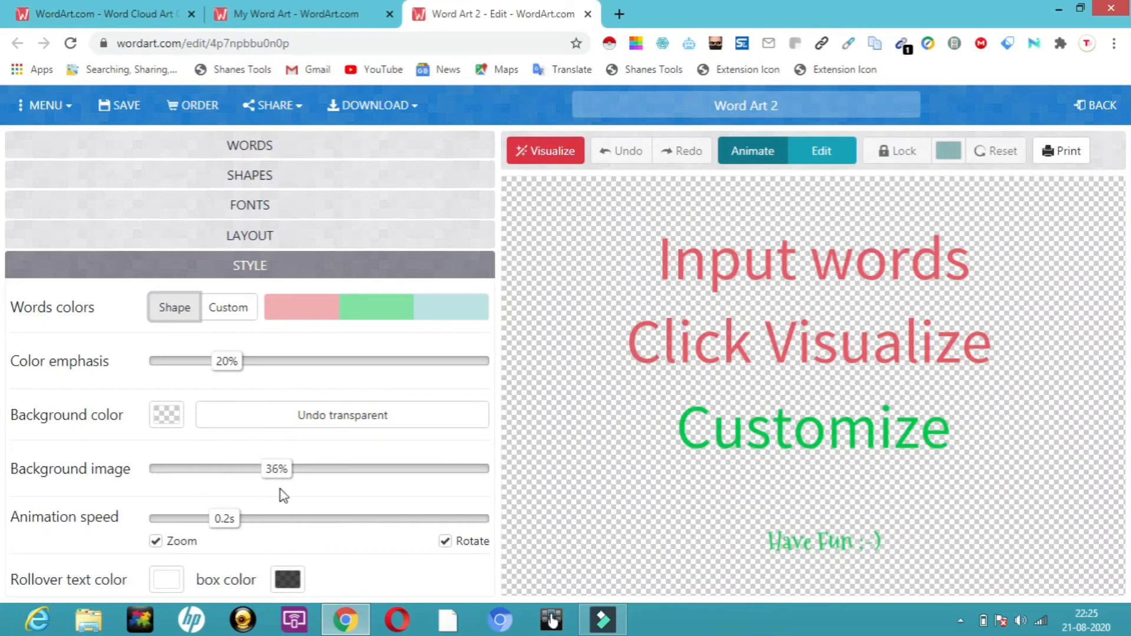
- Set the animation speed to 0.12 s and toggle the Rotate animation off and back on
{"action": "mouse_move", "coordinate": [230, 523]}
{"action": "left_mouse_down"}
{"action": "mouse_move", "coordinate": [290, 529]}
{"action": "mouse_move", "coordinate": [207, 525]}
{"action": "left_mouse_up"}
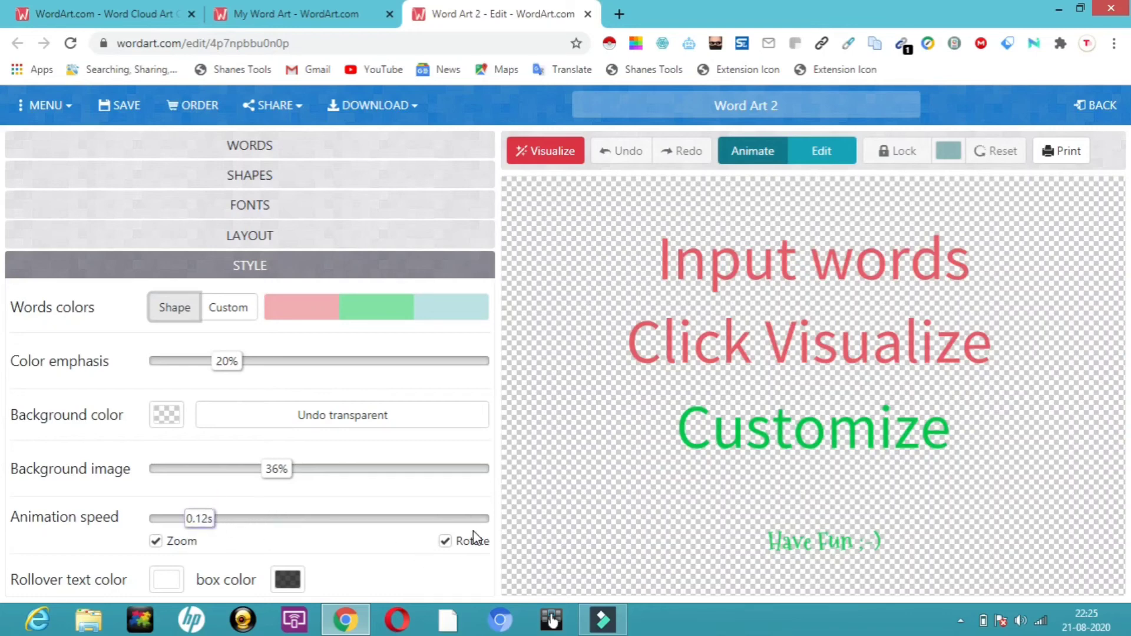
{"action": "left_click", "coordinate": [445, 543]}
{"action": "left_click", "coordinate": [445, 544]}
- Try to give the rollover text color a yellow hue and apply it
{"action": "left_click", "coordinate": [168, 582]}
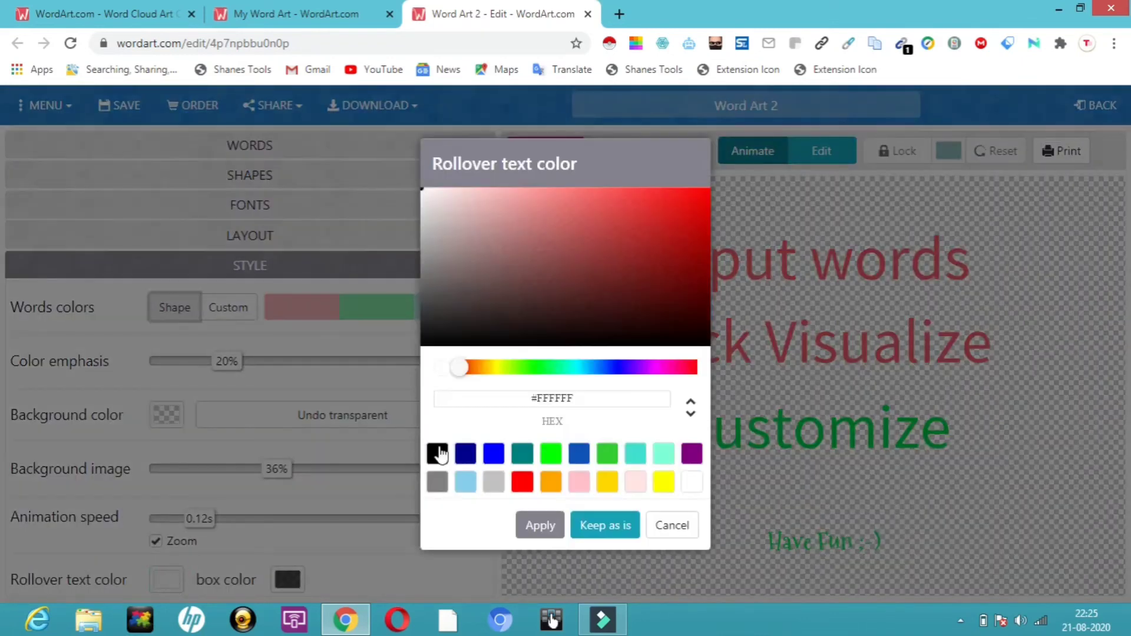
{"action": "left_click", "coordinate": [496, 368]}
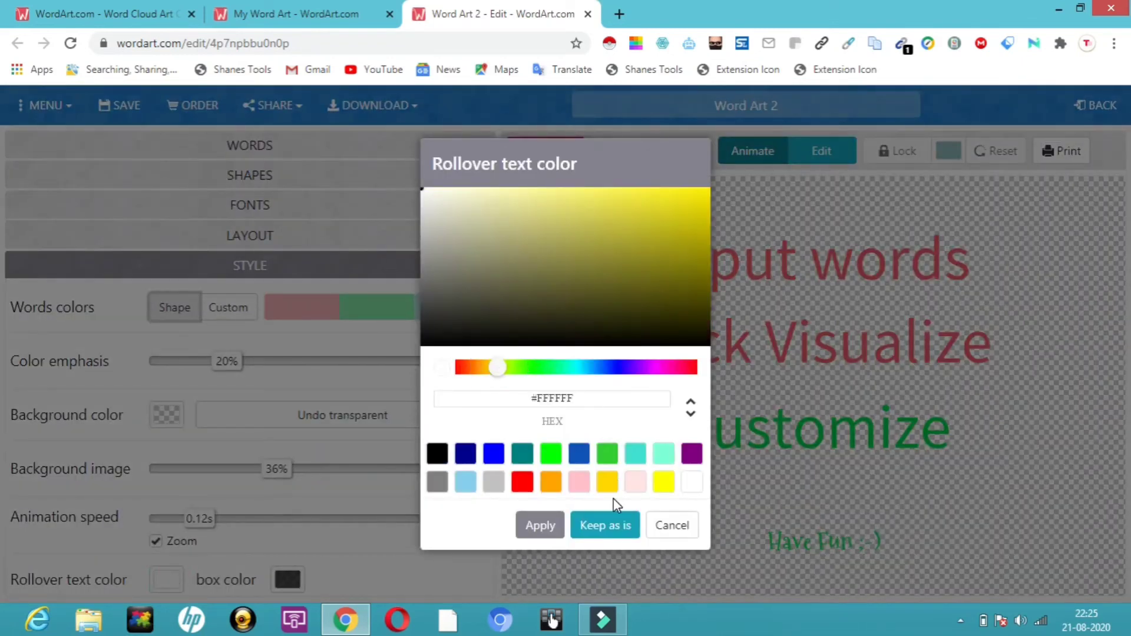
{"action": "left_click", "coordinate": [537, 524]}
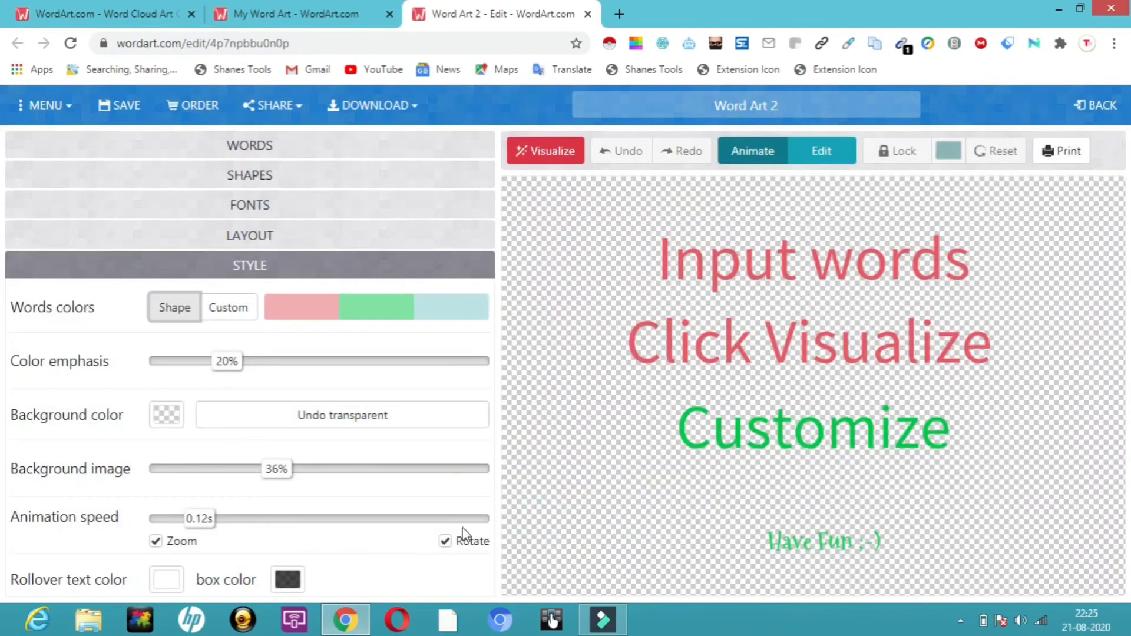
- Set the rollover text color to the orange preset #FFA500 and apply it
{"action": "left_click", "coordinate": [164, 581]}
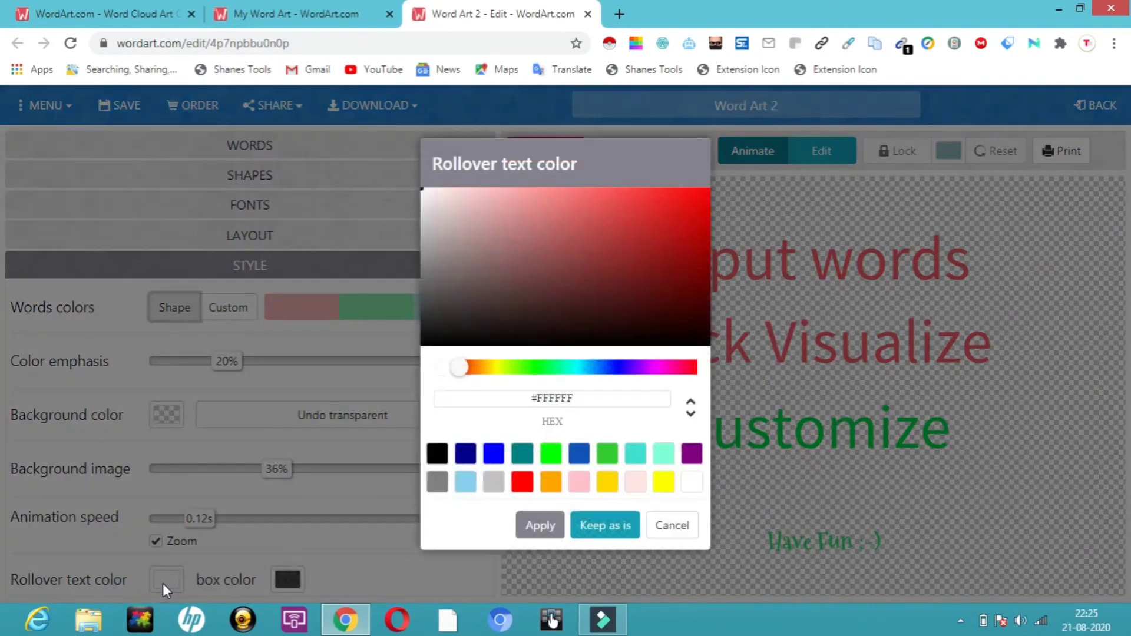
{"action": "left_click", "coordinate": [551, 481]}
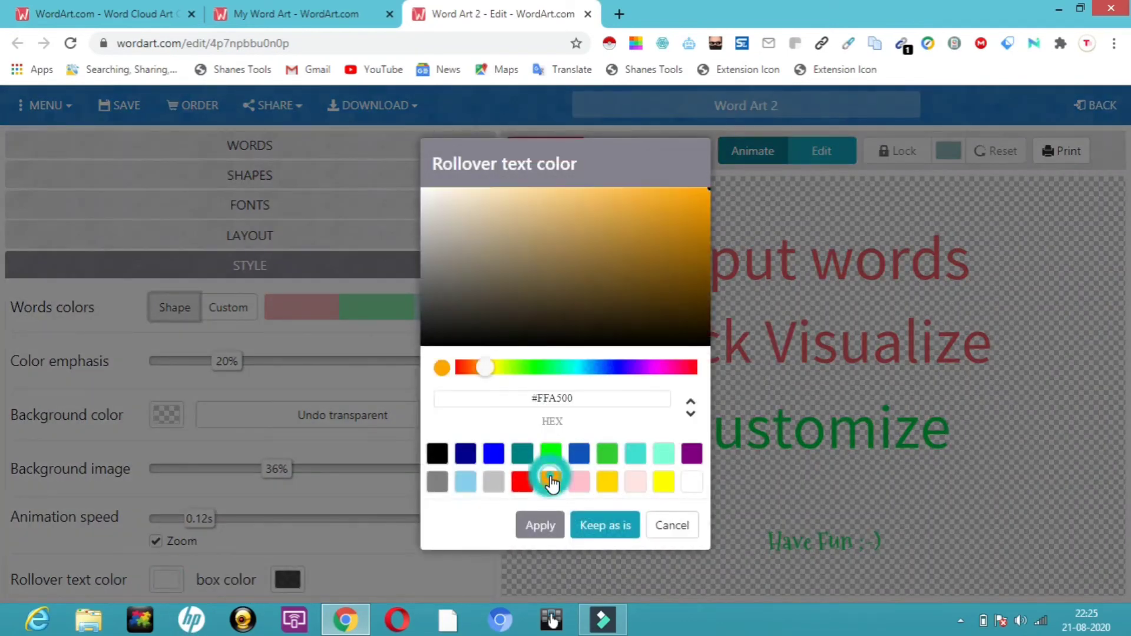
{"action": "left_click", "coordinate": [532, 533]}
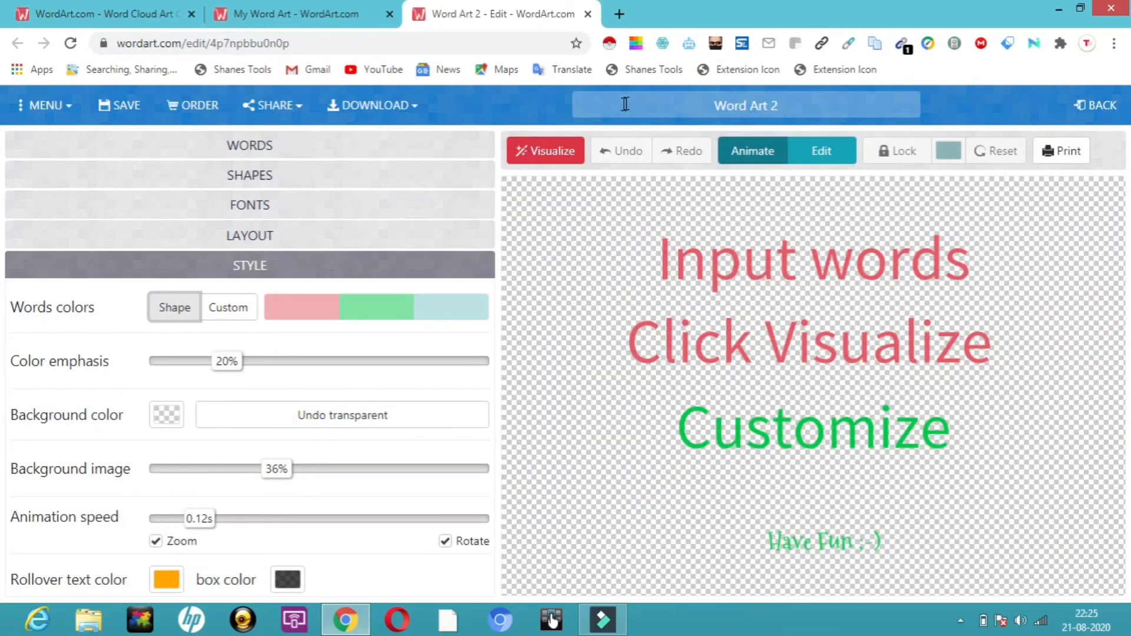
- Visualize the word cloud with the current settings and download it as a standard PNG with a transparent background
{"action": "left_click", "coordinate": [558, 154]}
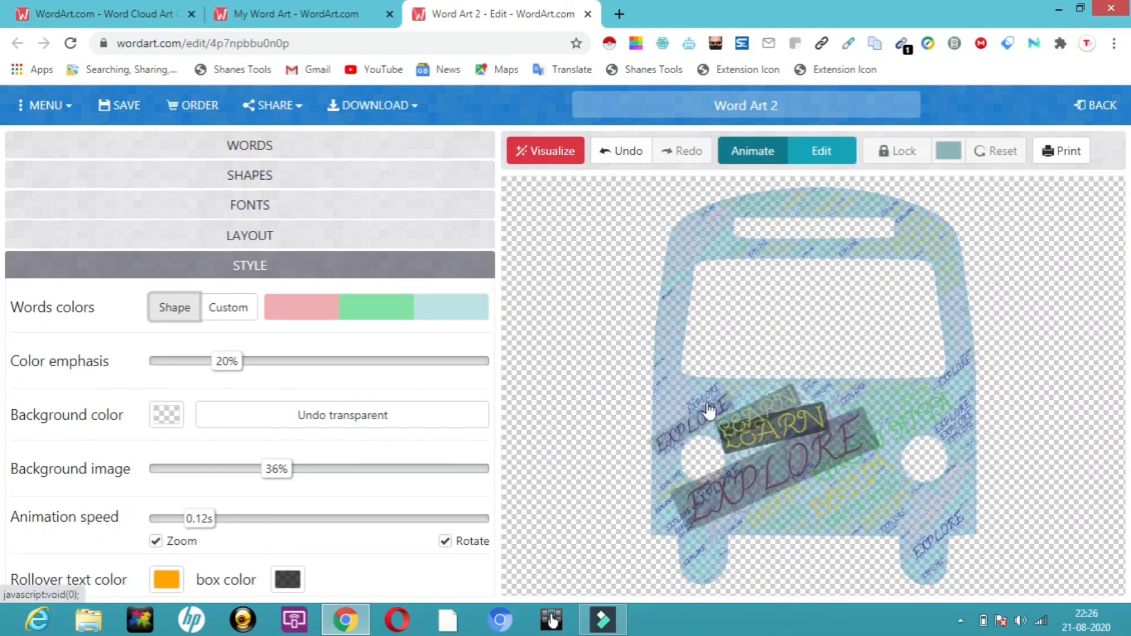
{"action": "left_click", "coordinate": [374, 112]}
{"action": "left_click", "coordinate": [378, 145]}
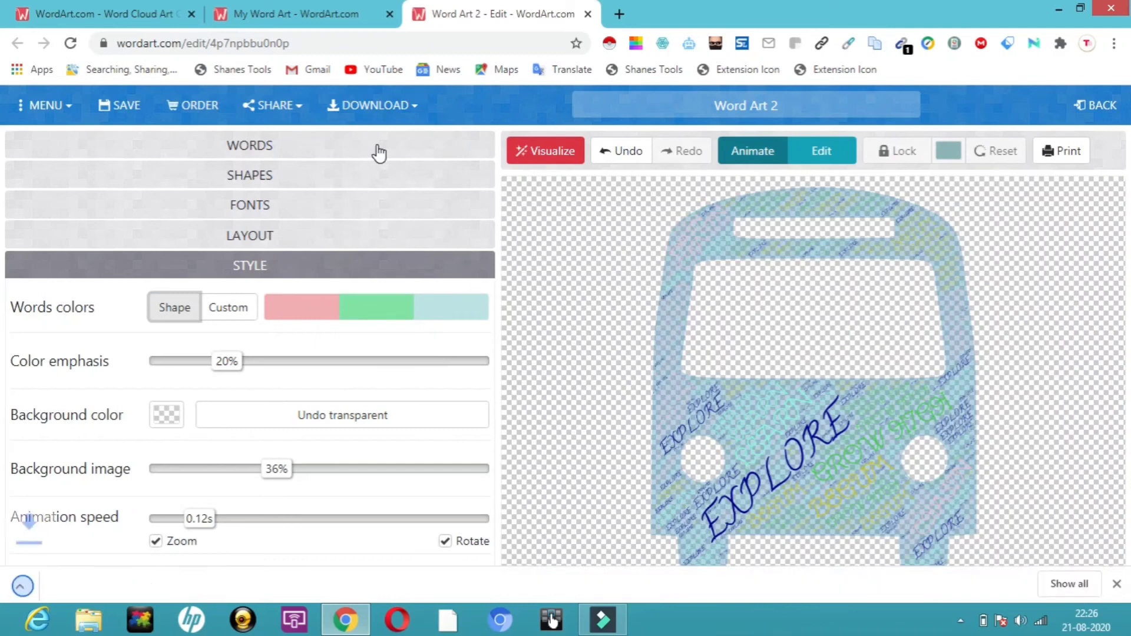
- Open the downloaded transparent PNG to examine it, and return to the WordArt.com editor in the browser
{"action": "left_click", "coordinate": [90, 588]}
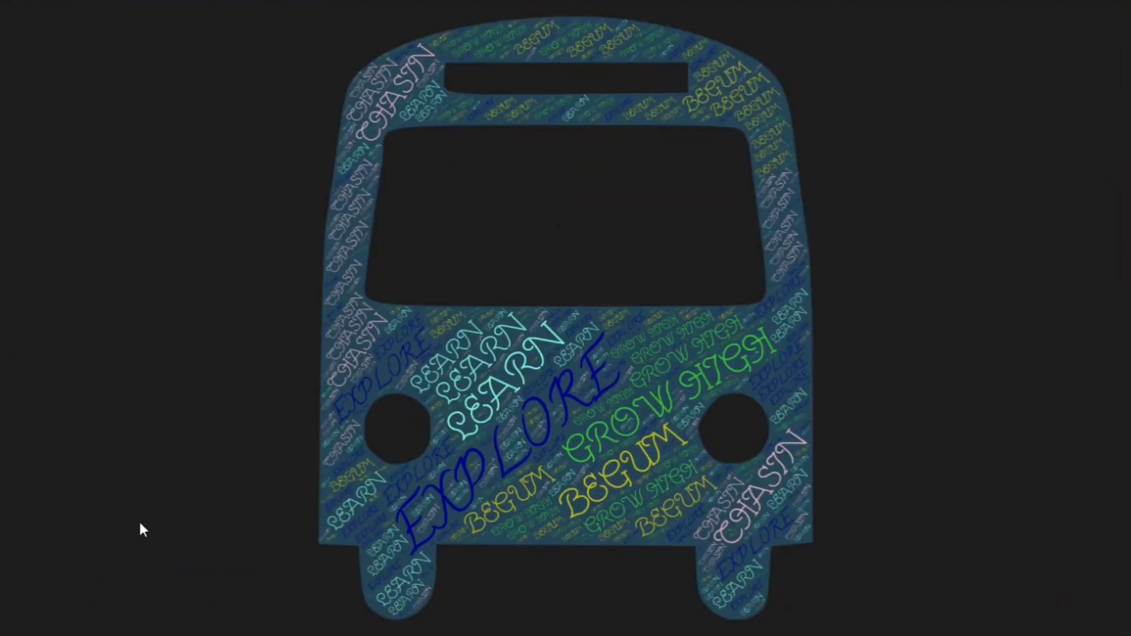
{"action": "key", "text": "super"}
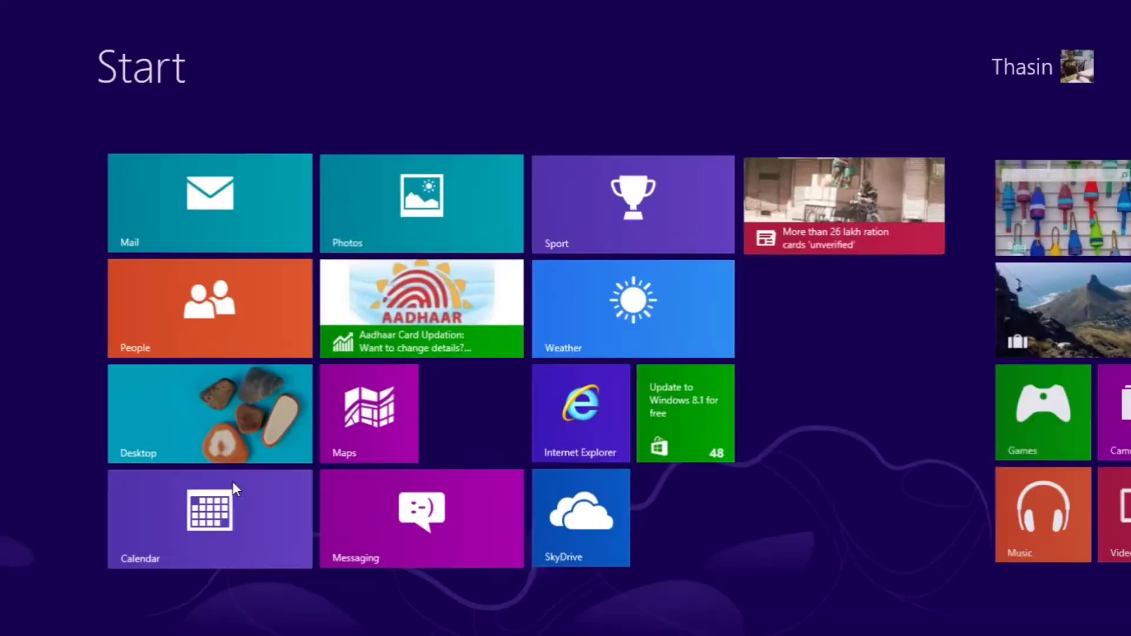
{"action": "left_click", "coordinate": [206, 410]}
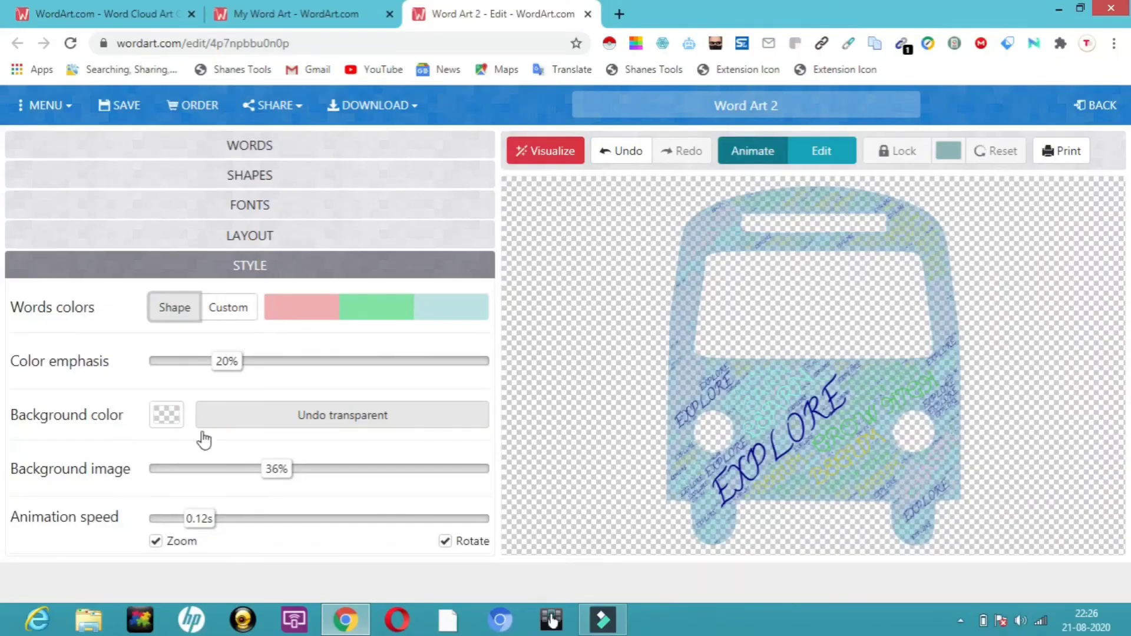
- Undo the transparent background to restore the pale pink color, and download the word cloud again as a standard PNG
{"action": "left_click", "coordinate": [337, 419]}
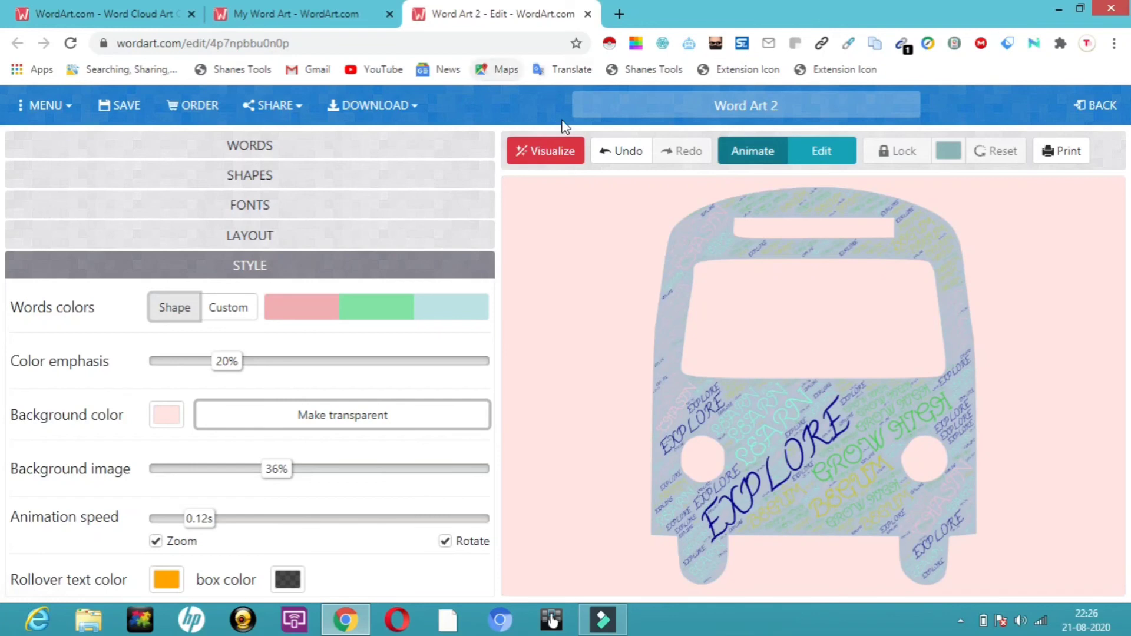
{"action": "left_click", "coordinate": [384, 105]}
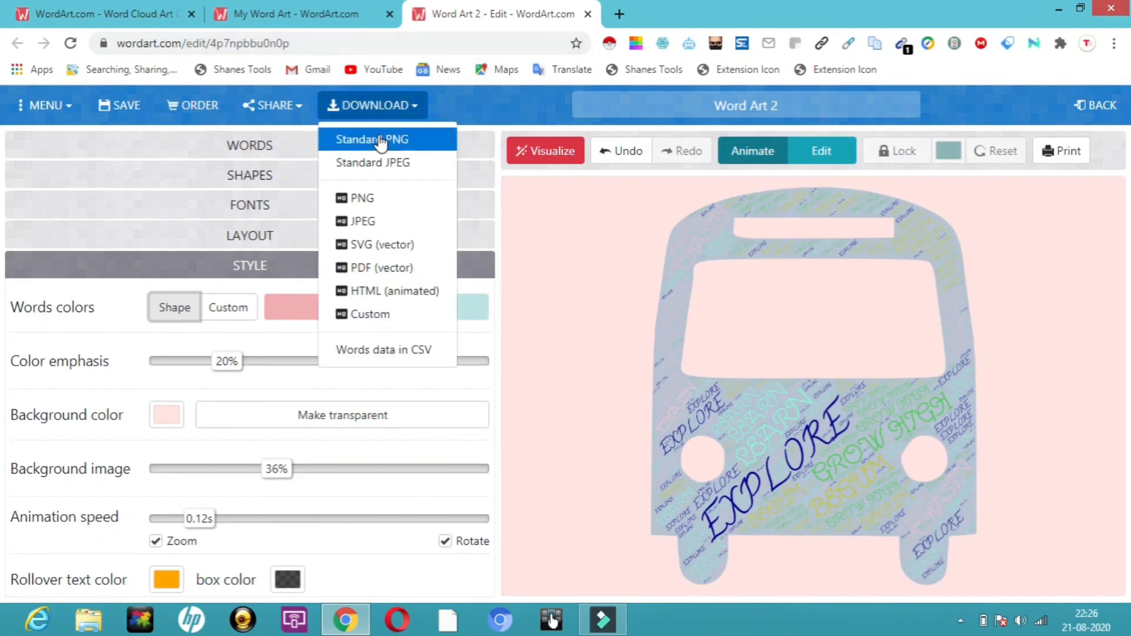
{"action": "left_click", "coordinate": [381, 140]}
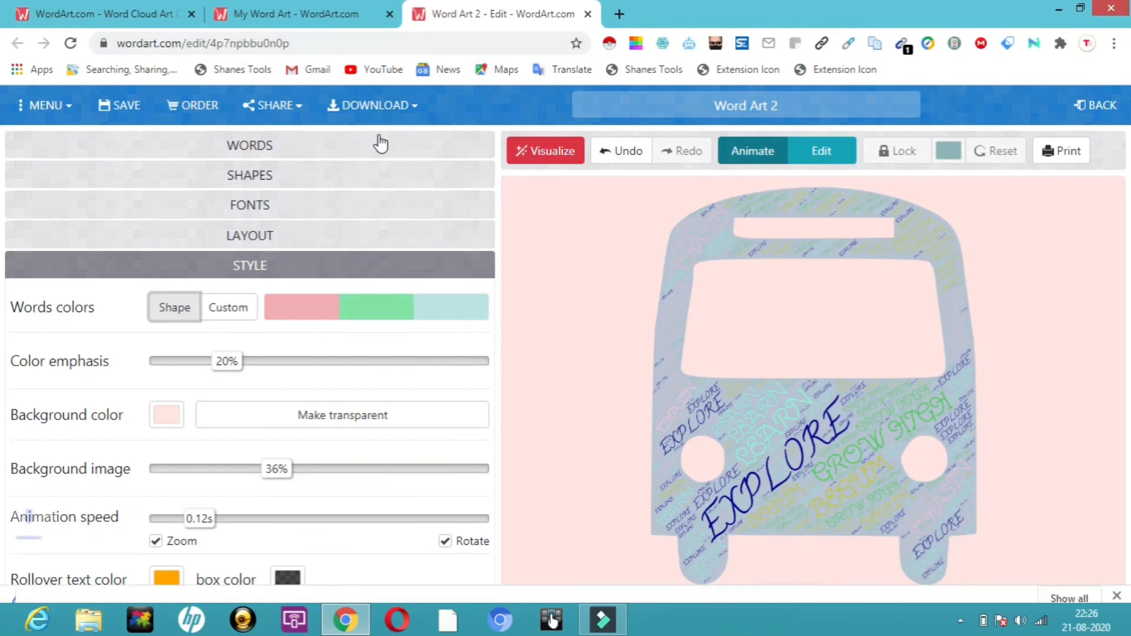
- Open the newly downloaded pink-background PNG to examine it, and go back to the WordArt.com editor on the desktop
{"action": "left_click", "coordinate": [91, 589]}
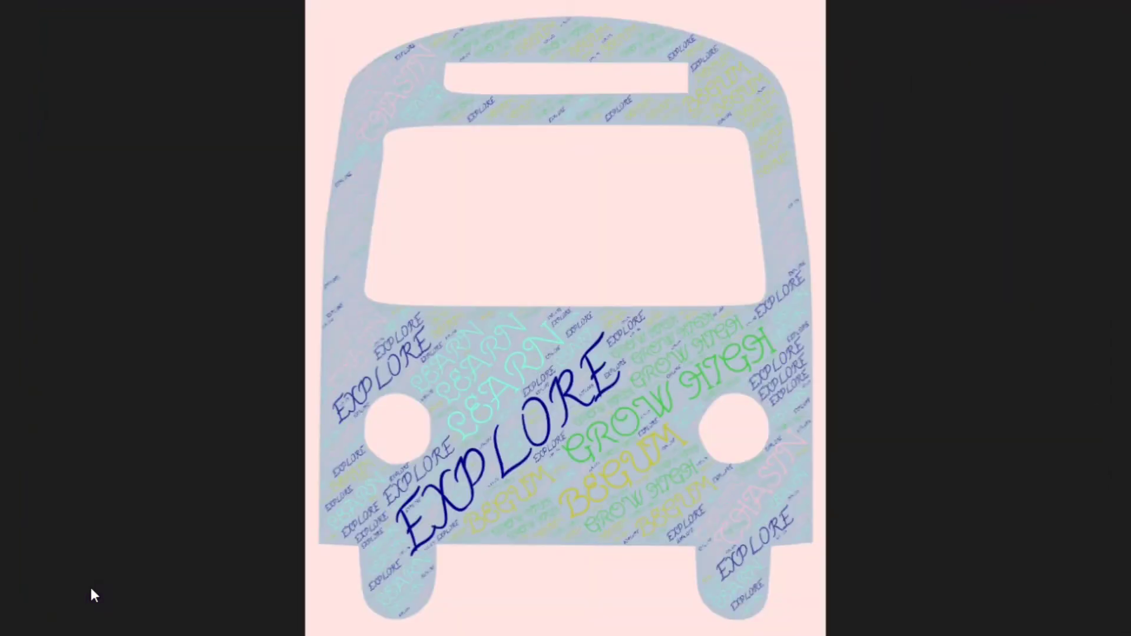
{"action": "key", "text": "super"}
{"action": "left_click", "coordinate": [176, 426]}
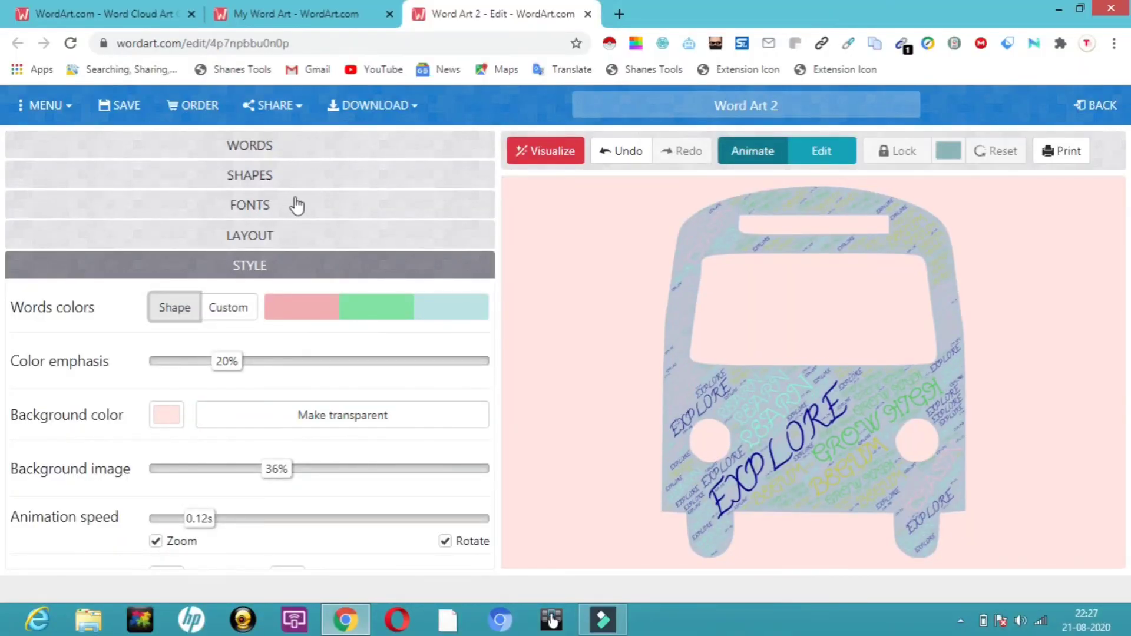
{"action": "left_click", "coordinate": [303, 173]}
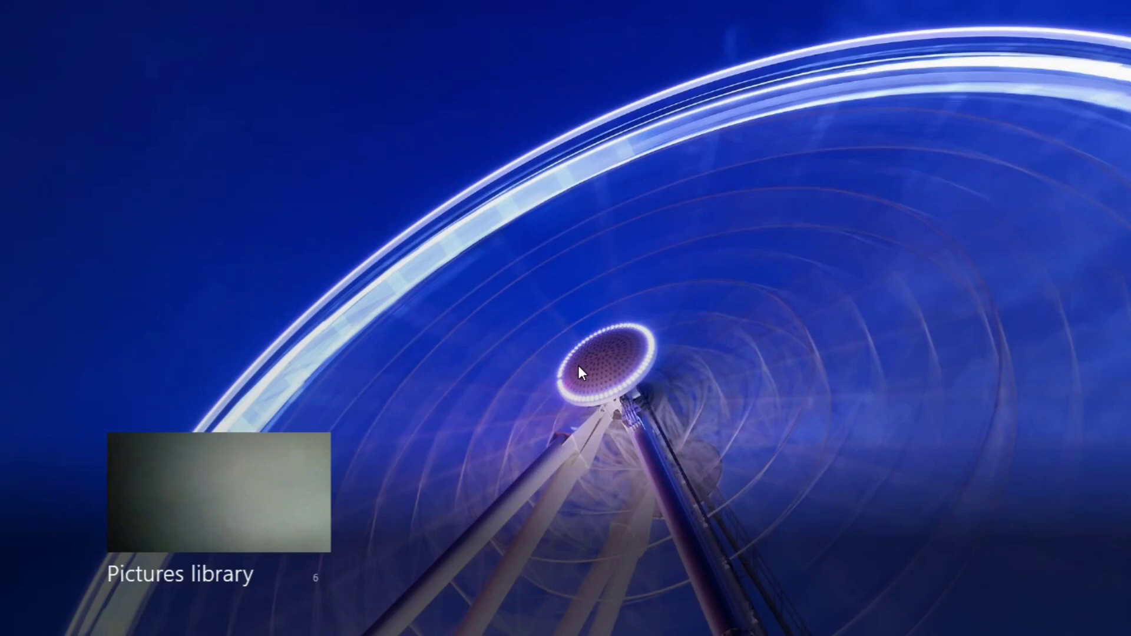